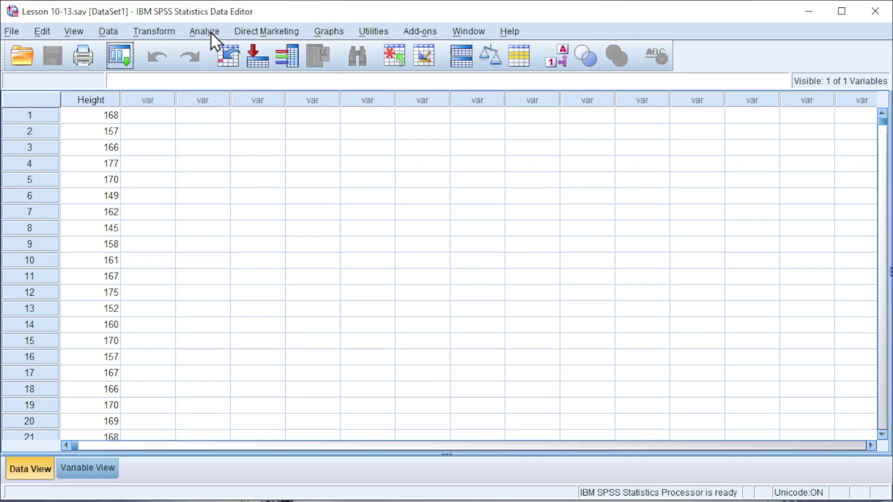
Step: Scan the Height distribution in Visual Binning, then close it without creating bins
{"action": "left_click", "coordinate": [154, 33]}
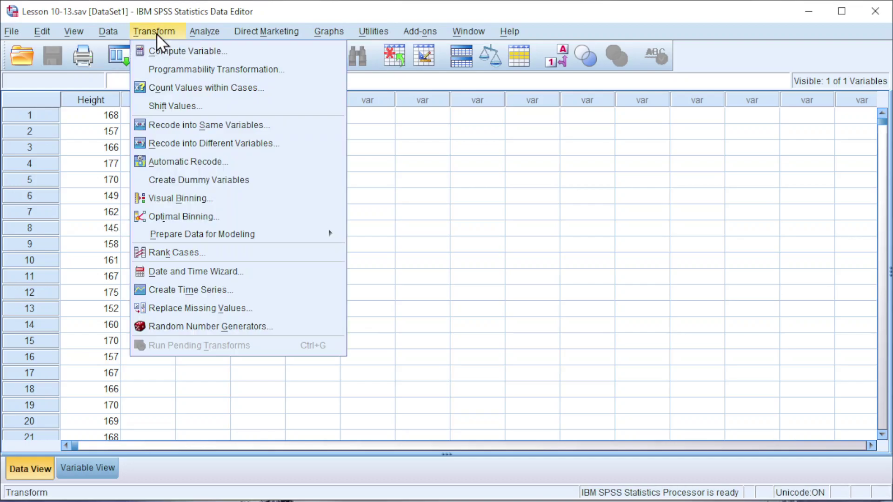
{"action": "left_click", "coordinate": [186, 201]}
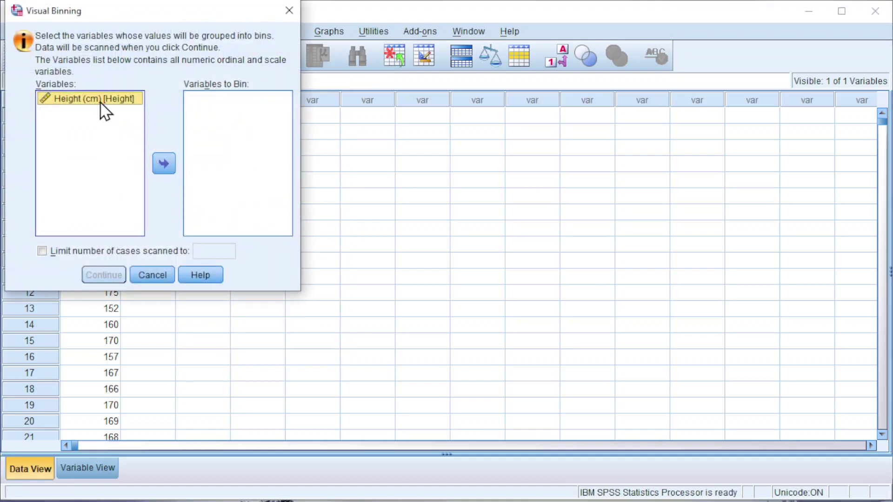
{"action": "left_click", "coordinate": [163, 164]}
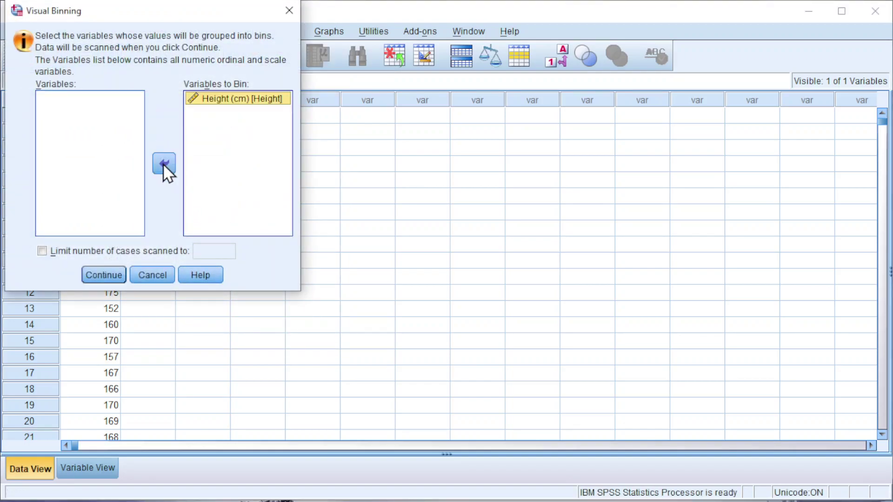
{"action": "left_click", "coordinate": [108, 278]}
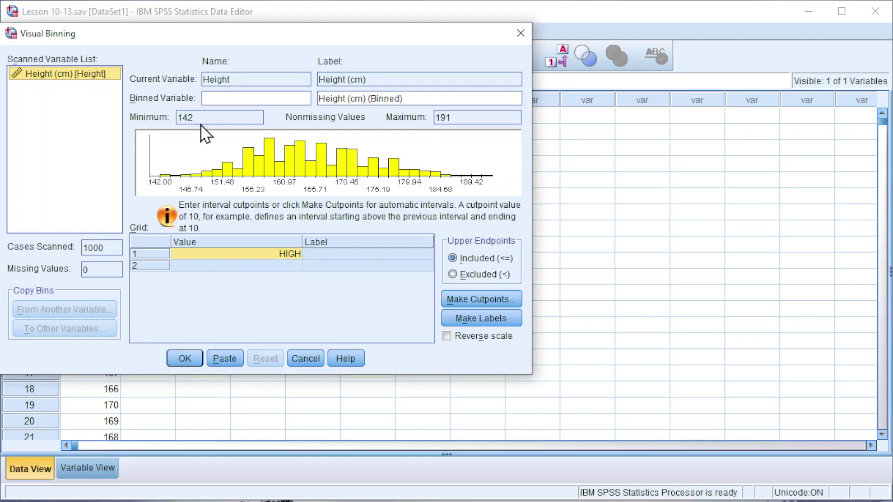
{"action": "left_click", "coordinate": [306, 358]}
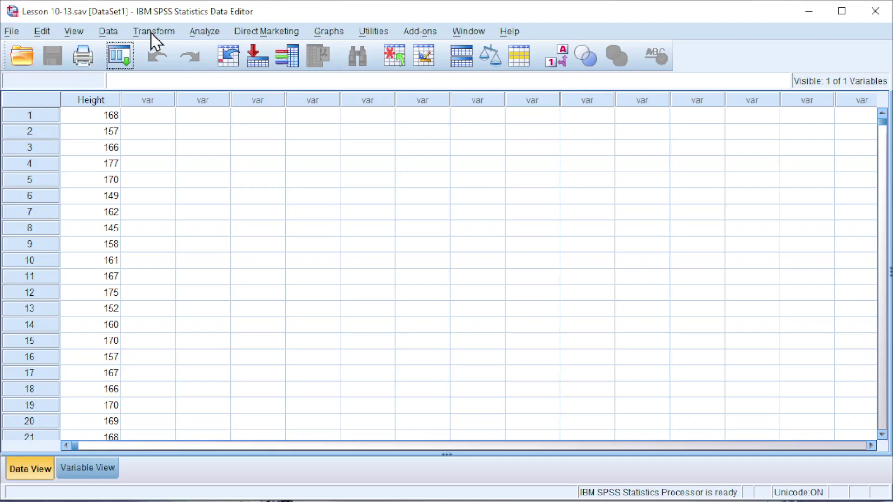
Step: In Recode into Different Variables, map Height to output variable X labelled 'Upper Boundary'
{"action": "left_click", "coordinate": [150, 31]}
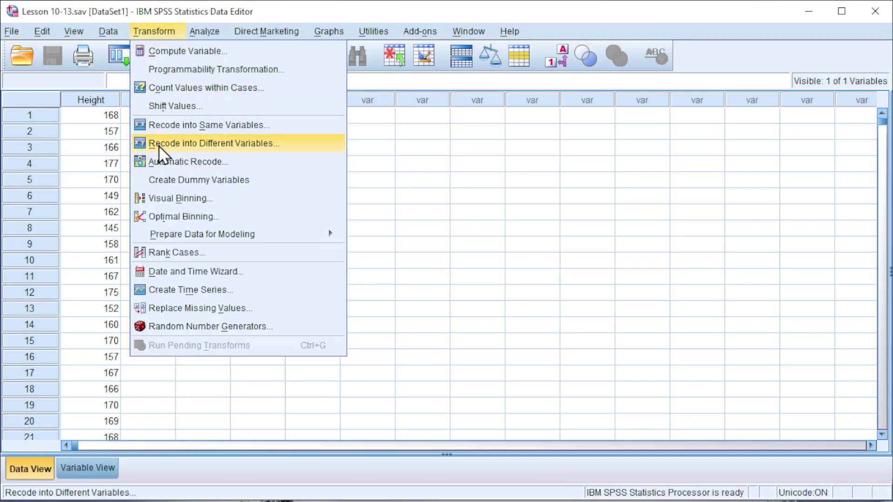
{"action": "left_click", "coordinate": [214, 144]}
{"action": "left_click", "coordinate": [214, 110]}
{"action": "left_click", "coordinate": [280, 170]}
{"action": "left_click", "coordinate": [498, 128]}
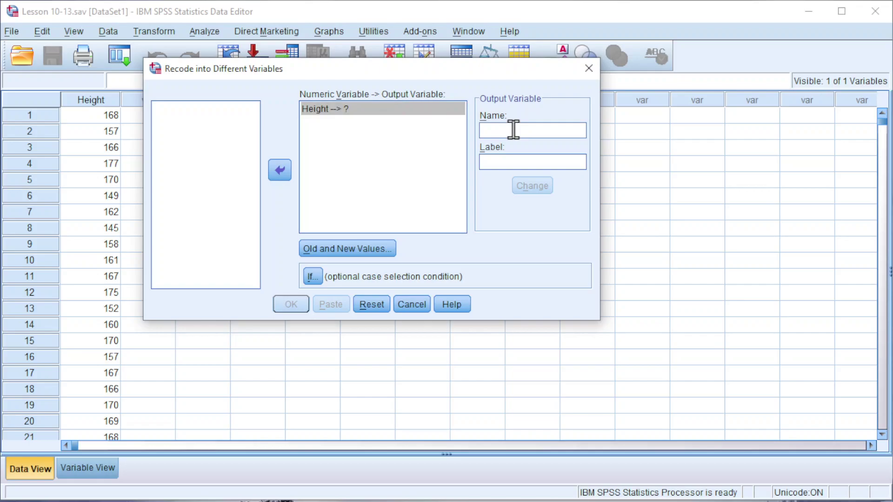
{"action": "type", "text": "X"}
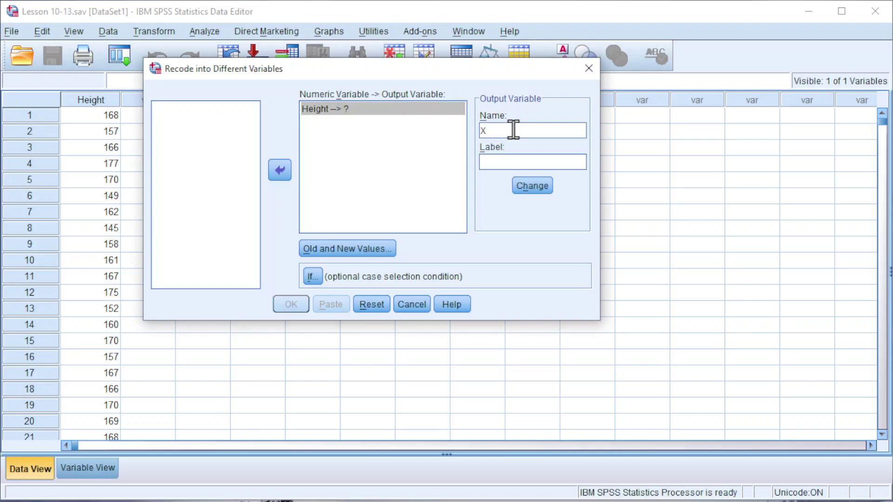
{"action": "left_click", "coordinate": [501, 166]}
{"action": "type", "text": "Upper Boundary"}
{"action": "left_click", "coordinate": [531, 187]}
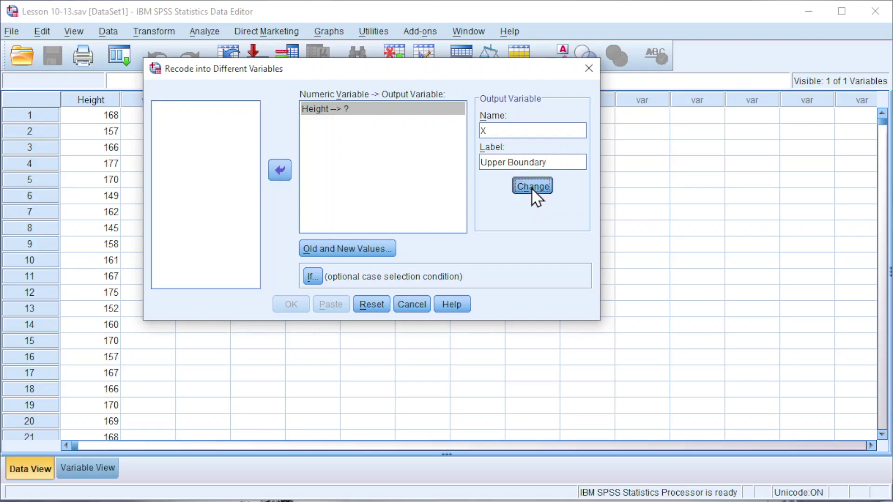
Step: Enter the range 140 through 149.9 with new value 150 in Old and New Values
{"action": "left_click", "coordinate": [362, 249]}
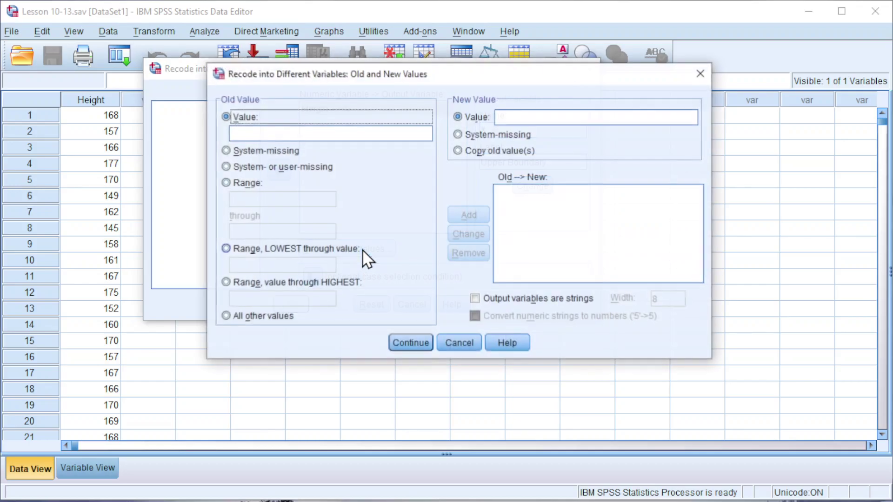
{"action": "left_click", "coordinate": [233, 185]}
{"action": "left_click", "coordinate": [243, 196]}
{"action": "type", "text": "140"}
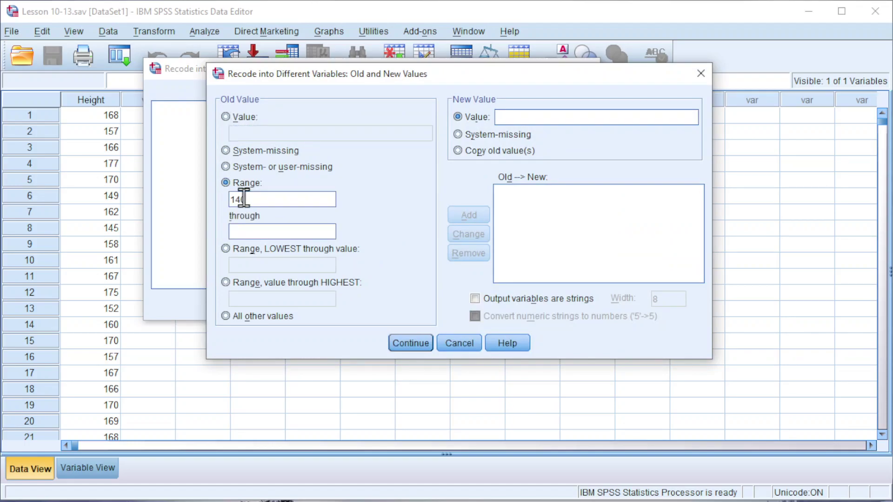
{"action": "left_click", "coordinate": [272, 232]}
{"action": "type", "text": "150"}
{"action": "key", "text": "BackSpace"}
{"action": "key", "text": "BackSpace"}
{"action": "type", "text": "49.9"}
{"action": "left_click", "coordinate": [561, 120]}
{"action": "type", "text": "150"}
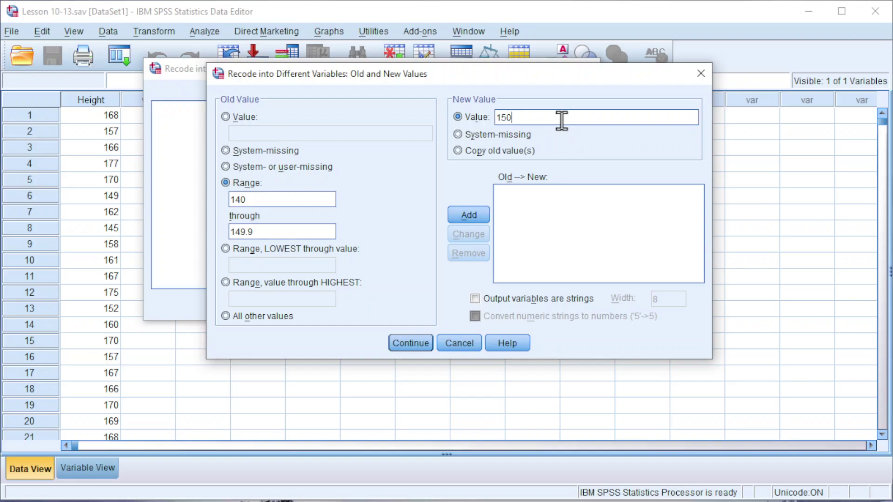
Step: Add the 140–149.9→150 rule, then rules 150–159.9→160 and 160–169.9→170
{"action": "left_click", "coordinate": [468, 215]}
{"action": "left_click", "coordinate": [251, 199]}
{"action": "type", "text": "150"}
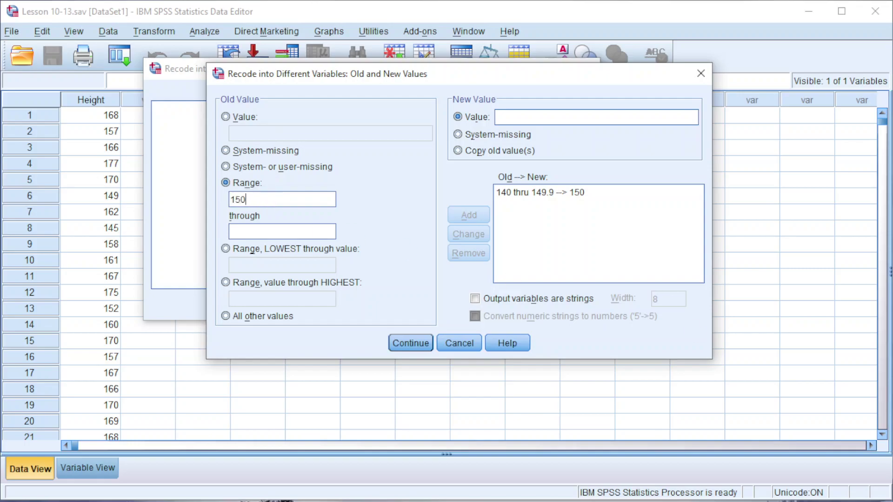
{"action": "left_click", "coordinate": [238, 233]}
{"action": "type", "text": "159.9"}
{"action": "left_click", "coordinate": [507, 120]}
{"action": "type", "text": "160"}
{"action": "left_click", "coordinate": [469, 215]}
{"action": "left_click", "coordinate": [247, 203]}
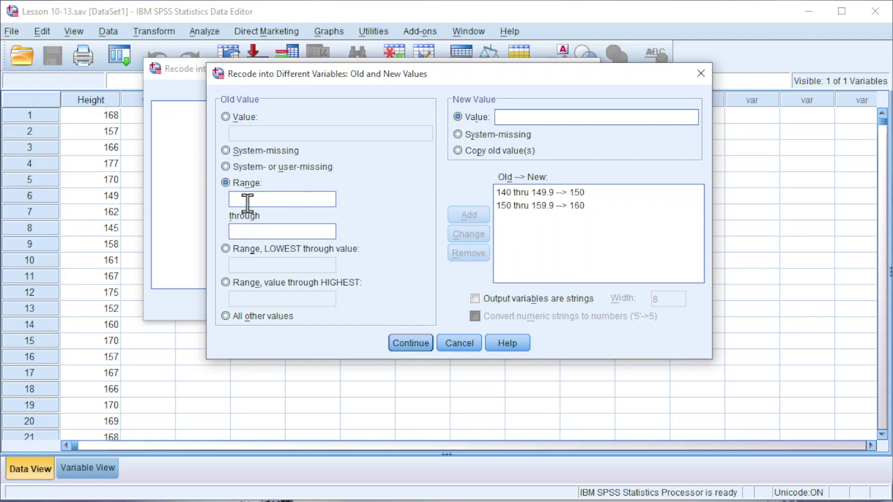
{"action": "type", "text": "160"}
{"action": "left_click", "coordinate": [241, 235]}
{"action": "type", "text": "169.9"}
{"action": "left_click", "coordinate": [530, 117]}
{"action": "type", "text": "170"}
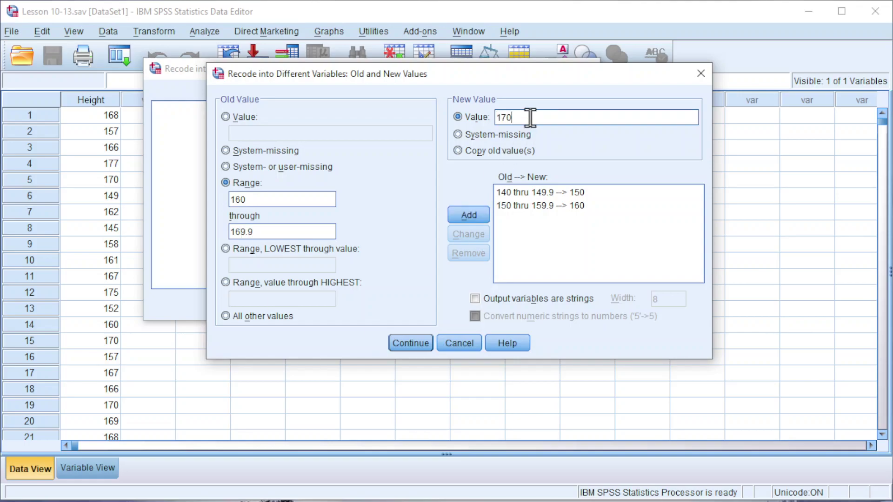
{"action": "left_click", "coordinate": [465, 216]}
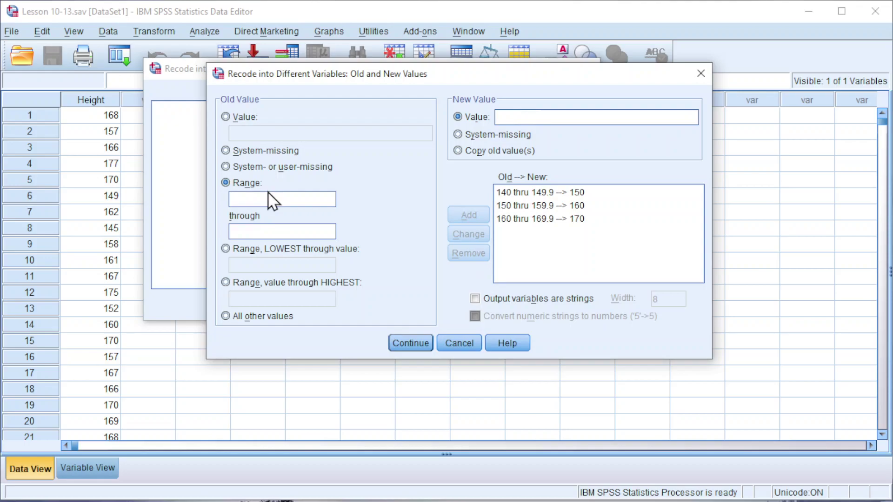
Step: Add rules 170–179.9→180 and 180–189.9→190
{"action": "left_click", "coordinate": [264, 197]}
{"action": "type", "text": "170"}
{"action": "left_click", "coordinate": [251, 231]}
{"action": "type", "text": "179.9"}
{"action": "left_click", "coordinate": [550, 117]}
{"action": "type", "text": "180"}
{"action": "left_click", "coordinate": [473, 213]}
{"action": "left_click", "coordinate": [262, 199]}
{"action": "type", "text": "180"}
{"action": "left_click", "coordinate": [257, 230]}
{"action": "type", "text": "189.9"}
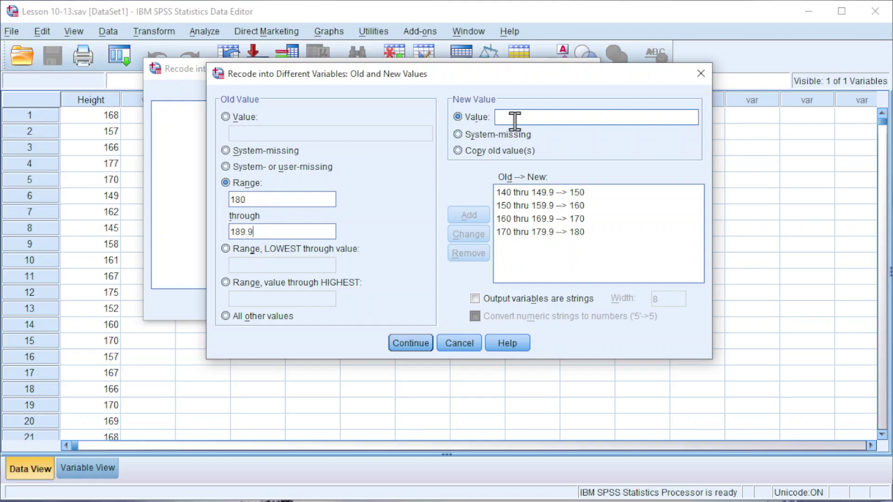
{"action": "type", "text": " --> 190"}
{"action": "left_click", "coordinate": [471, 215]}
Step: Add the final rule 190–199.9→200
{"action": "left_click", "coordinate": [291, 205]}
{"action": "type", "text": "190"}
{"action": "left_click", "coordinate": [283, 235]}
{"action": "type", "text": "199.9"}
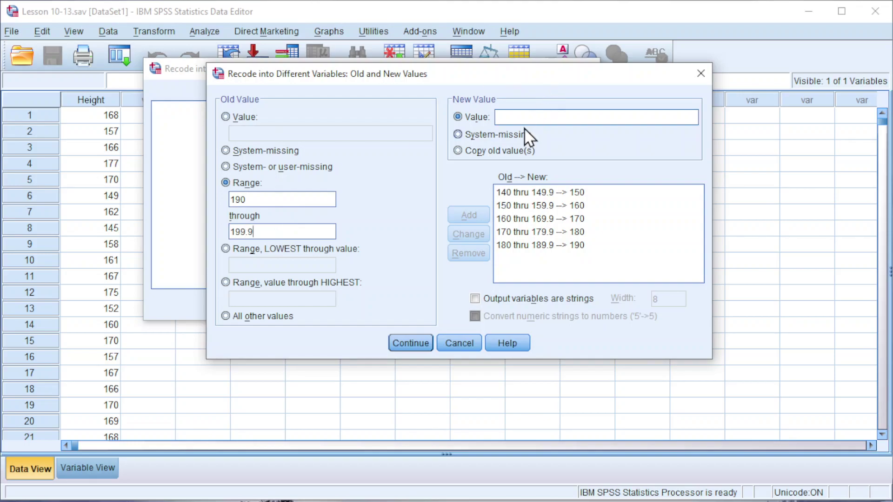
{"action": "left_click", "coordinate": [524, 132]}
{"action": "left_click", "coordinate": [463, 116]}
{"action": "type", "text": "200"}
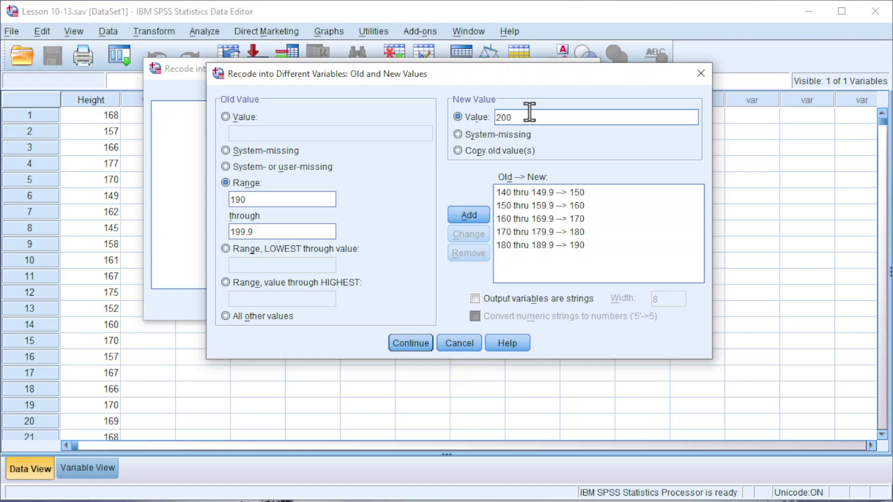
{"action": "left_click", "coordinate": [470, 214]}
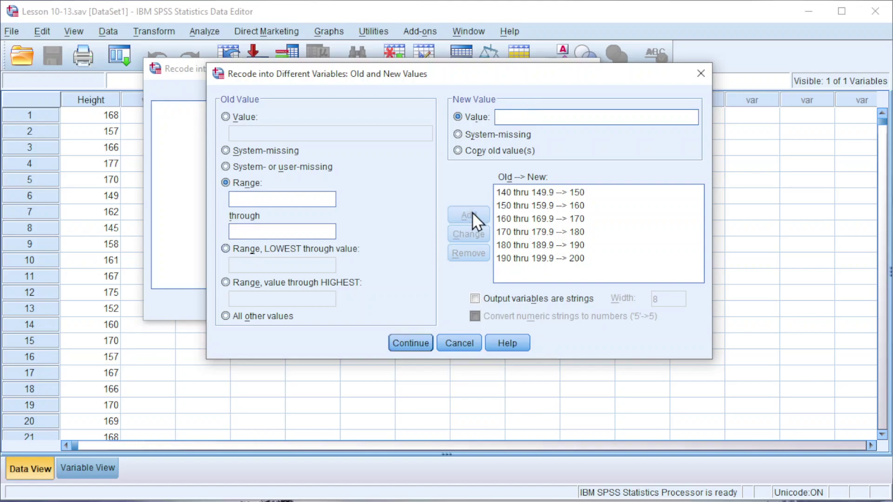
Step: Run the recode into X and close the Output Viewer without saving
{"action": "left_click", "coordinate": [411, 343]}
{"action": "left_click", "coordinate": [295, 306]}
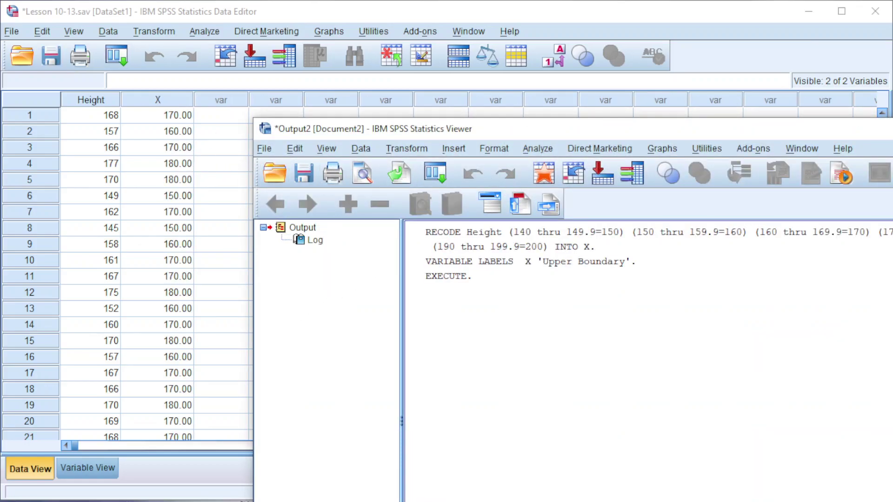
{"action": "key", "text": "alt+F4"}
{"action": "left_click", "coordinate": [700, 407]}
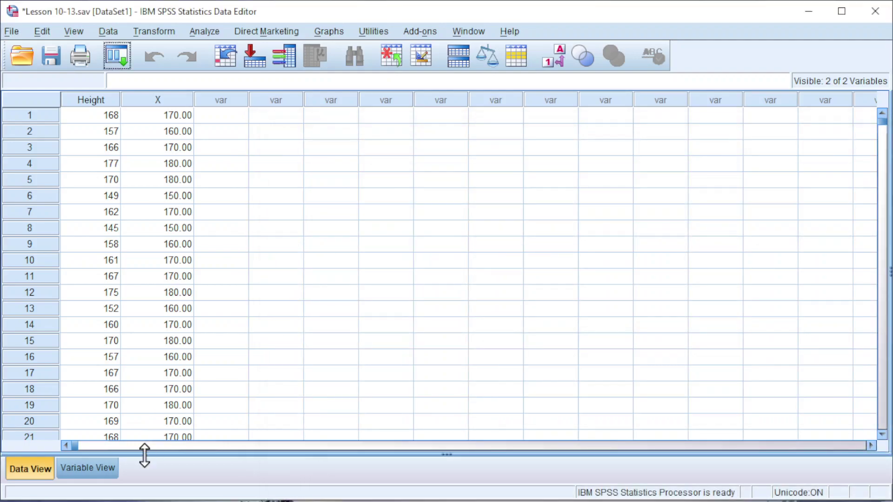
Step: Set X's decimals to 0 in Variable View and return to Data View
{"action": "left_click", "coordinate": [80, 471]}
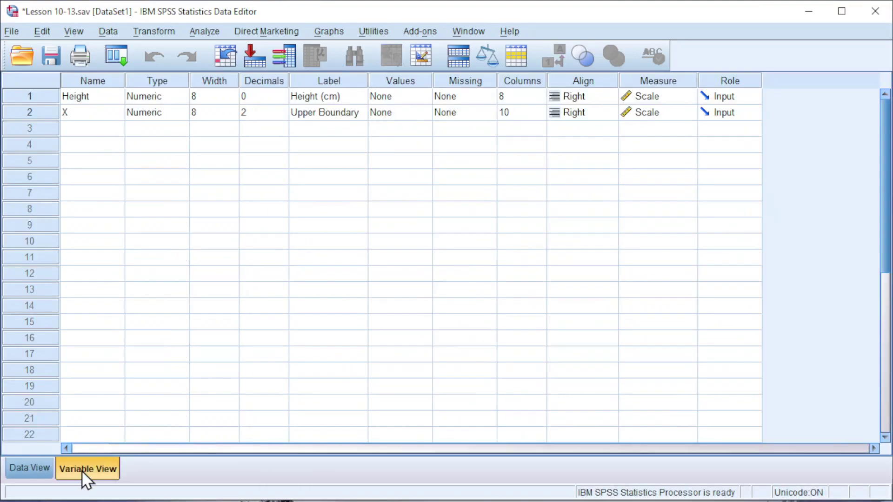
{"action": "left_click", "coordinate": [282, 114]}
{"action": "left_click", "coordinate": [282, 116]}
{"action": "left_click", "coordinate": [281, 115]}
{"action": "left_click", "coordinate": [37, 467]}
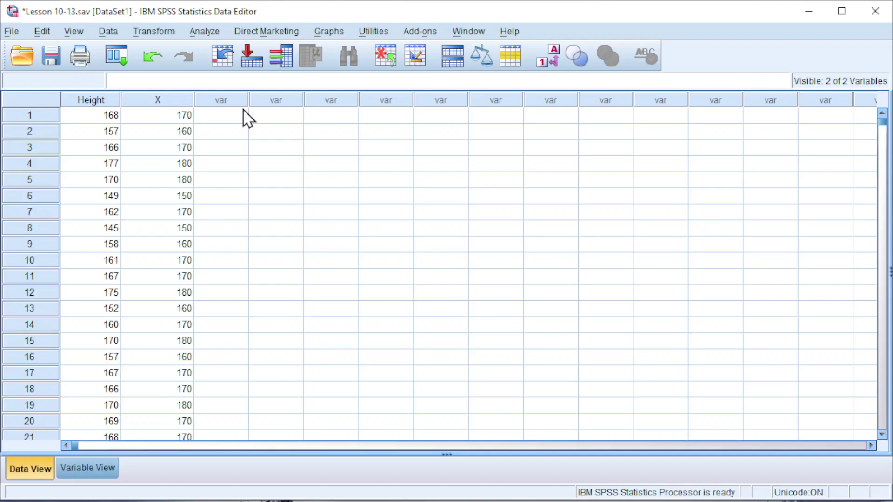
Step: Define a simple line chart of Cum. N with Upper Boundary [X] on the category axis
{"action": "left_click", "coordinate": [332, 32]}
{"action": "mouse_move", "coordinate": [346, 125]}
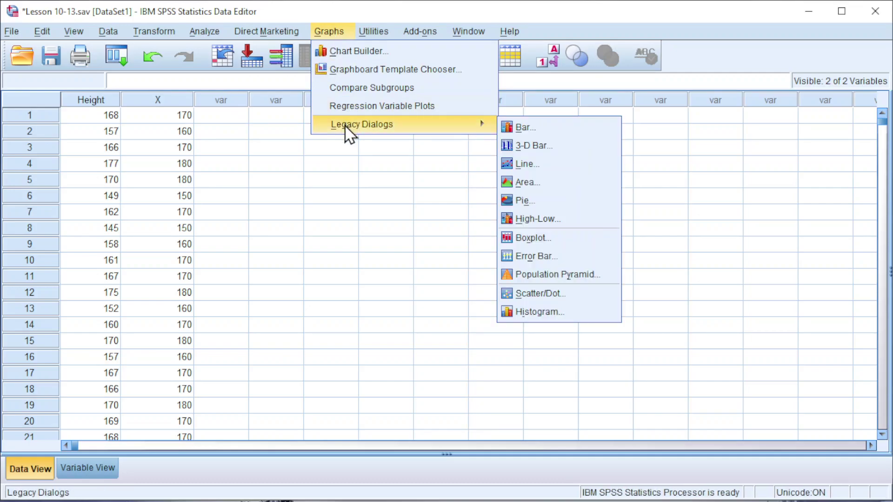
{"action": "left_click", "coordinate": [522, 166]}
{"action": "left_click", "coordinate": [390, 172]}
{"action": "left_click", "coordinate": [406, 364]}
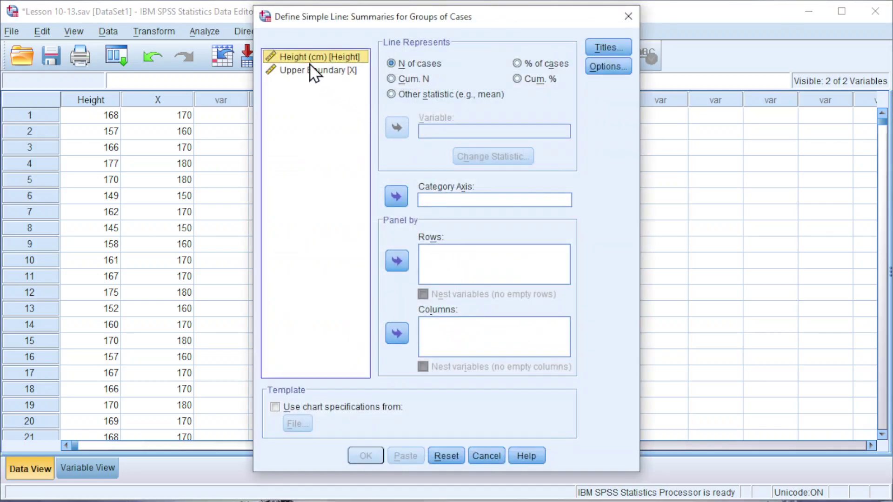
{"action": "left_click", "coordinate": [300, 74]}
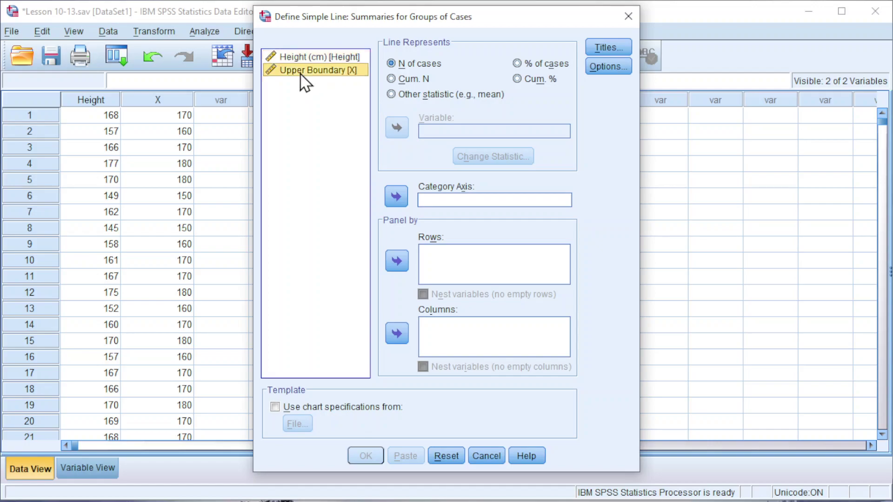
{"action": "left_click", "coordinate": [396, 198]}
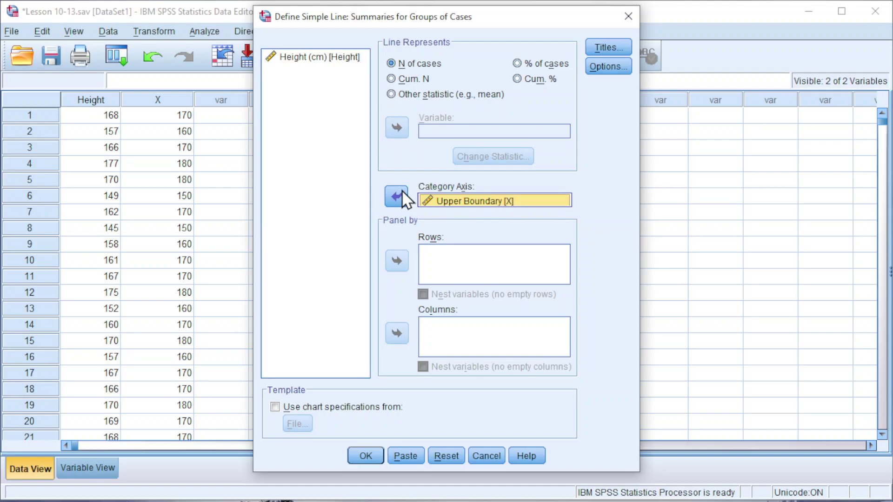
{"action": "left_click", "coordinate": [391, 78]}
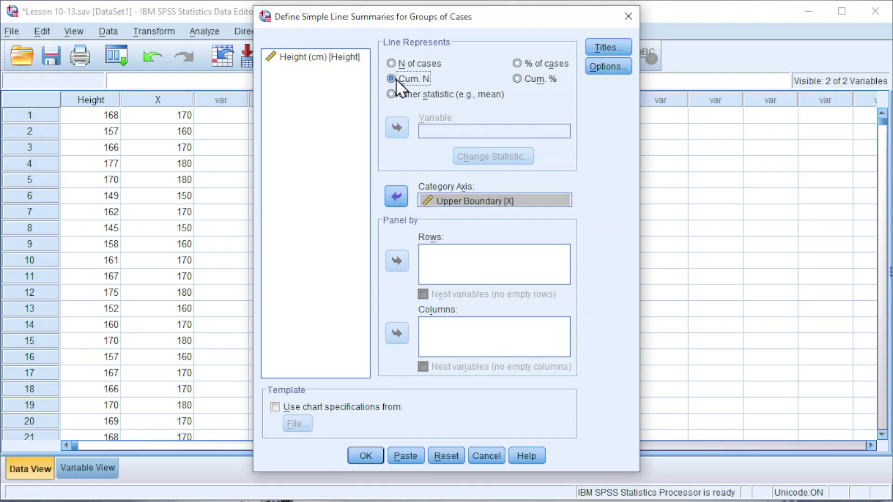
Step: Paste the cumulative frequency polygon title into the chart's Title Line 1
{"action": "left_click", "coordinate": [616, 47]}
{"action": "type", "text": "Frequency polygon of the height (cm) of 1000 participants in a survey"}
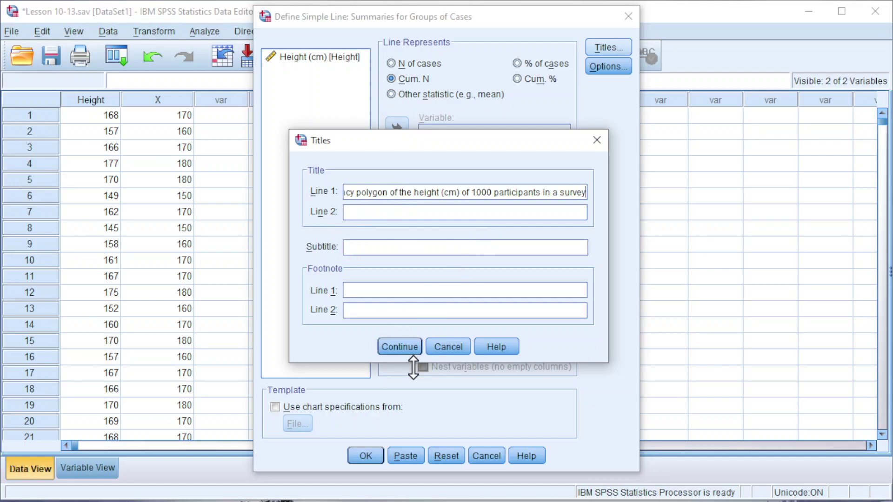
{"action": "left_click", "coordinate": [403, 348]}
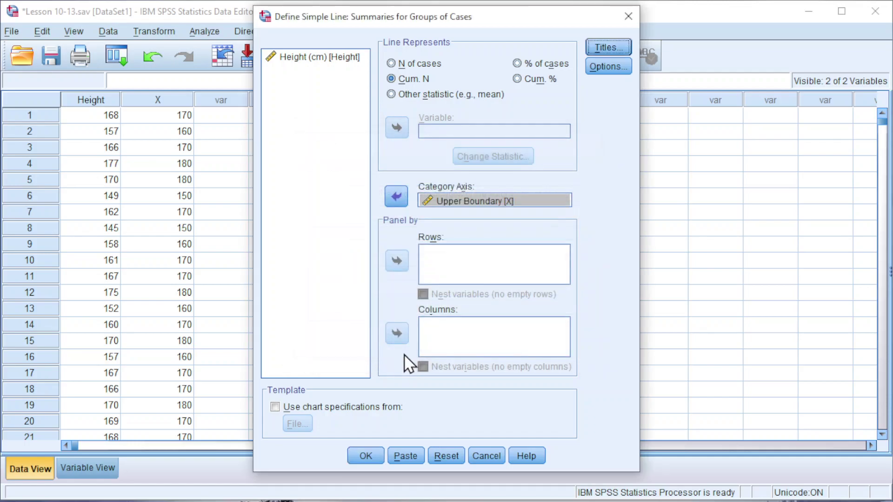
Step: Run the chart, move the Viewer to the top-left, and select the cumulative frequency graph
{"action": "left_click", "coordinate": [359, 456]}
{"action": "left_click_drag", "start_coordinate": [563, 130], "coordinate": [317, 11]}
{"action": "left_click", "coordinate": [508, 288]}
{"action": "scroll", "coordinate": [530, 340], "scroll_direction": "down", "scroll_amount": 3}
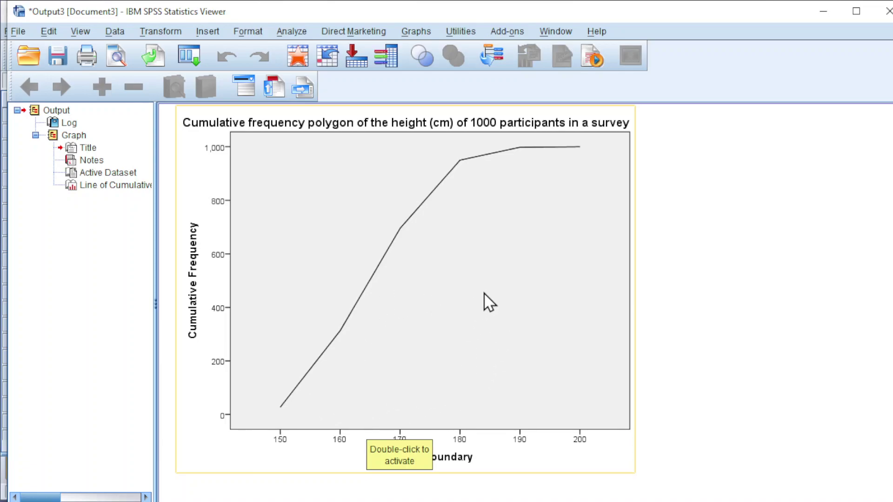
{"action": "left_click", "coordinate": [502, 282]}
Step: In Chart Editor, show data labels 27 through 1,000 on every point of the line
{"action": "double_click", "coordinate": [502, 282]}
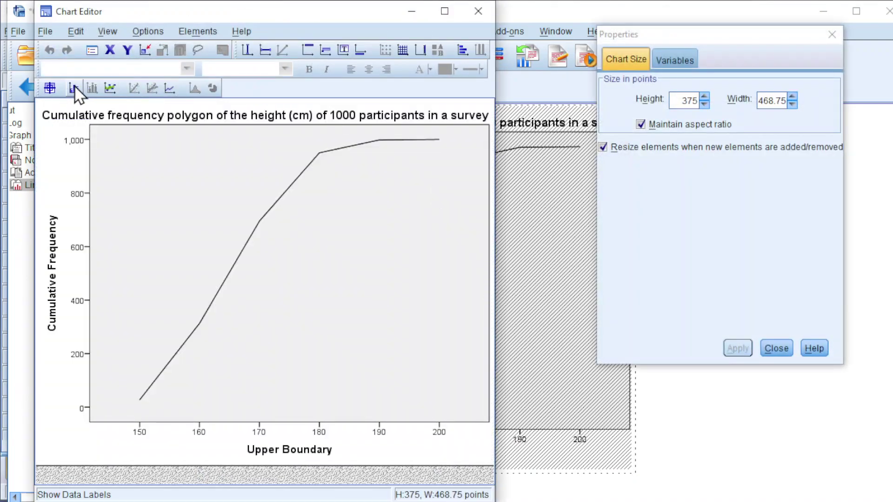
{"action": "left_click", "coordinate": [74, 87]}
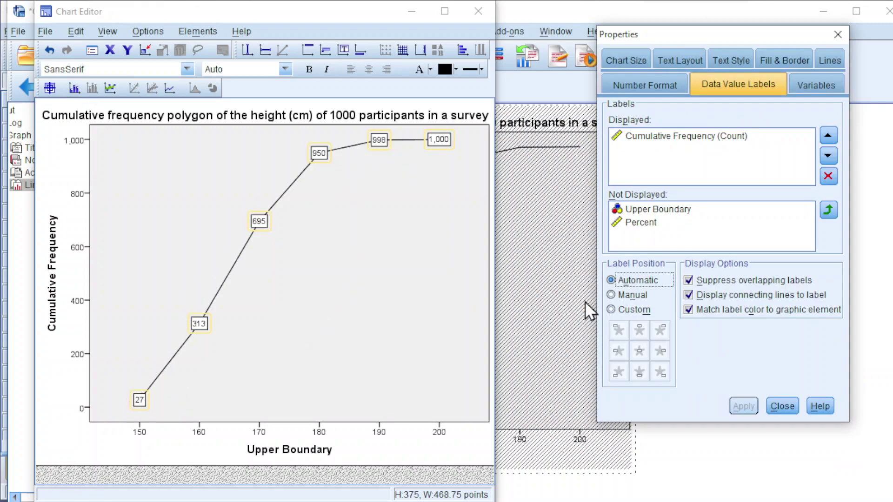
{"action": "left_click", "coordinate": [477, 14]}
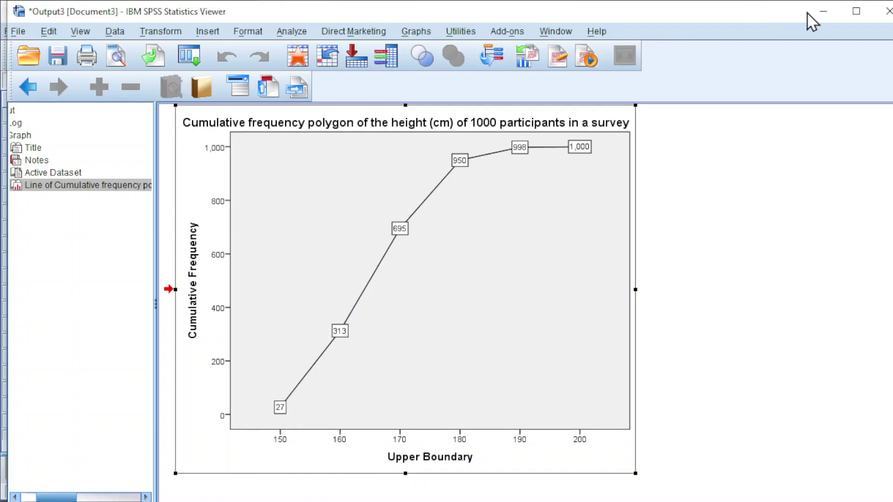
Step: Minimize the Viewer and enter 150 and 27 in row 2 of two new columns
{"action": "left_click", "coordinate": [822, 13]}
{"action": "left_click", "coordinate": [242, 131]}
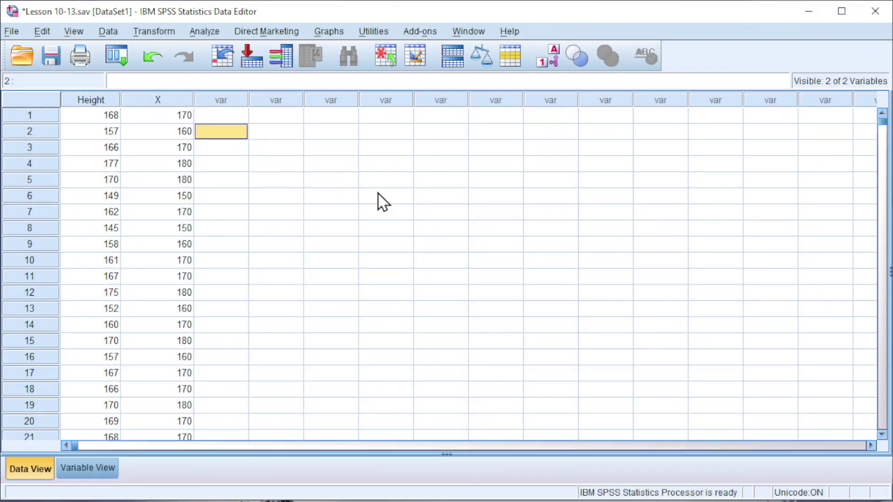
{"action": "type", "text": "150"}
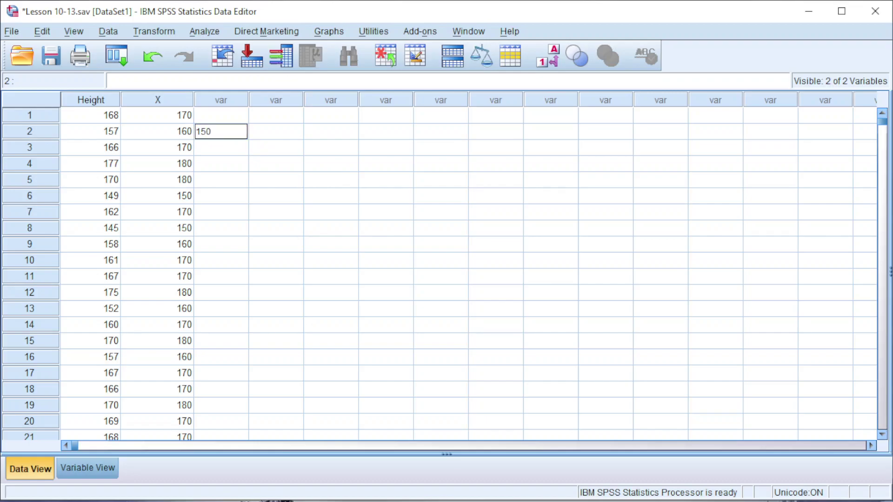
{"action": "key", "text": "Tab"}
{"action": "type", "text": "2"}
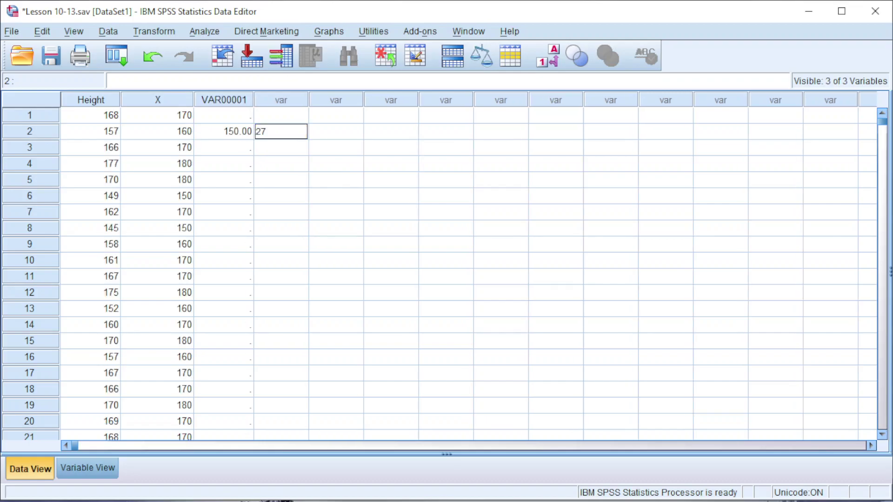
{"action": "key", "text": "Return"}
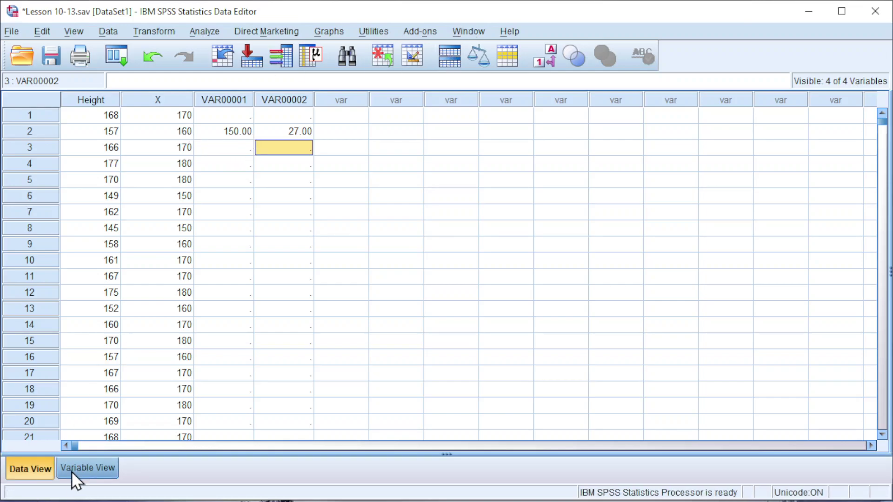
Step: Set decimals to 0 for the two new variables in Variable View
{"action": "left_click", "coordinate": [83, 468]}
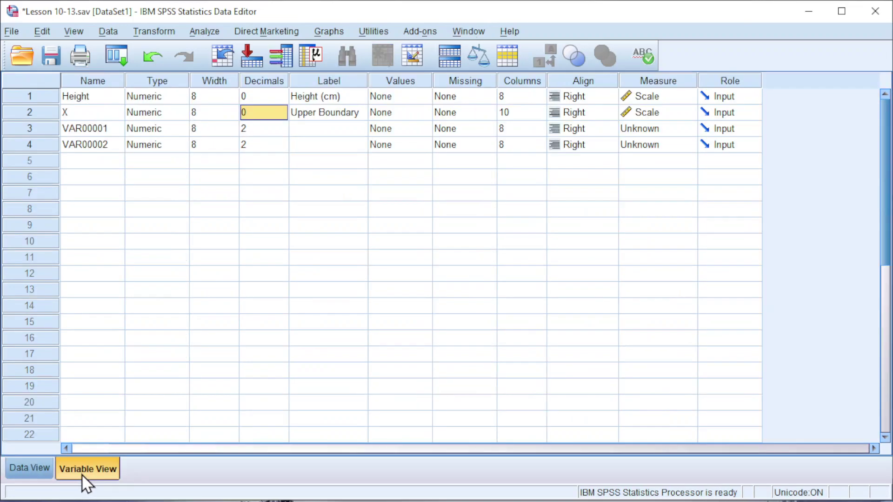
{"action": "left_click", "coordinate": [282, 132]}
{"action": "left_click", "coordinate": [283, 133]}
{"action": "left_click", "coordinate": [282, 148]}
Step: Name them UB 'Upper Boundary' and CF 'Cumulative Frequency', then return to Data View
{"action": "left_click", "coordinate": [96, 131]}
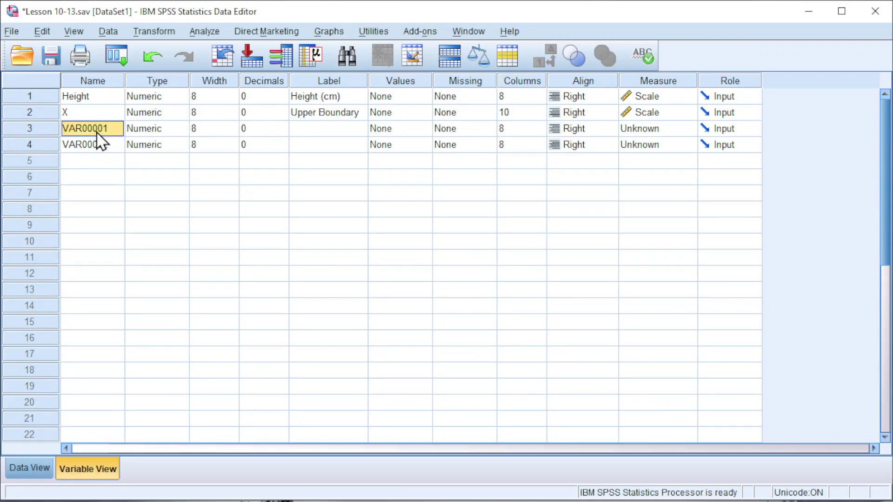
{"action": "type", "text": "UB"}
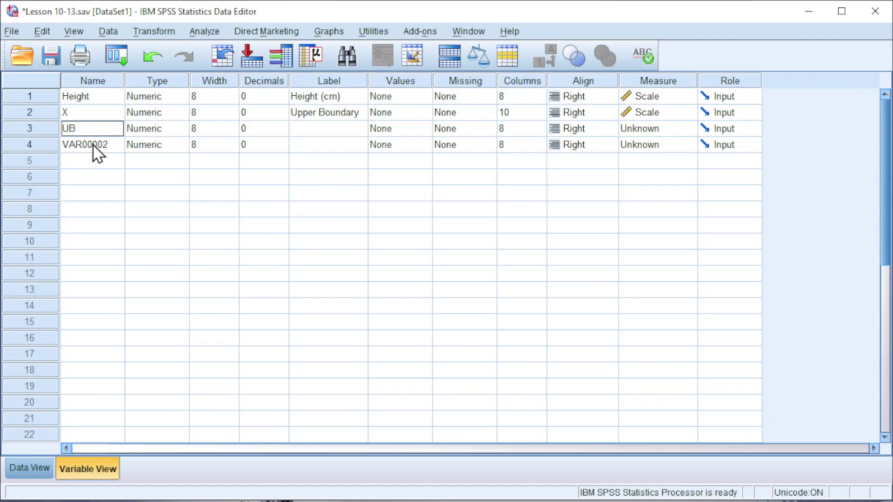
{"action": "left_click", "coordinate": [93, 146]}
{"action": "left_click", "coordinate": [335, 130]}
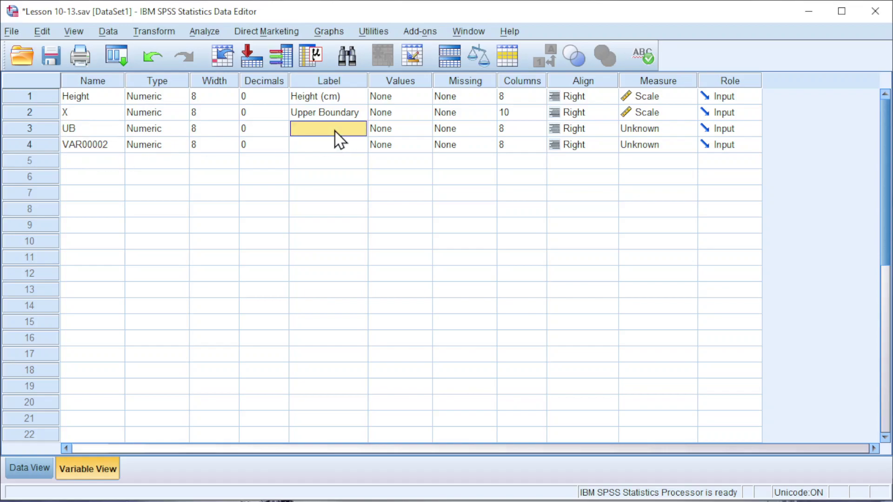
{"action": "type", "text": "U"}
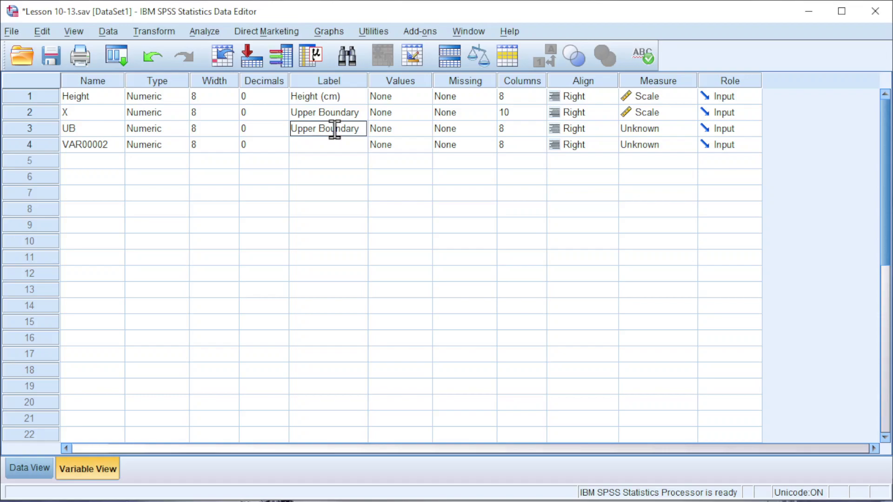
{"action": "type", "text": "pper Boundary"}
{"action": "left_click", "coordinate": [102, 149]}
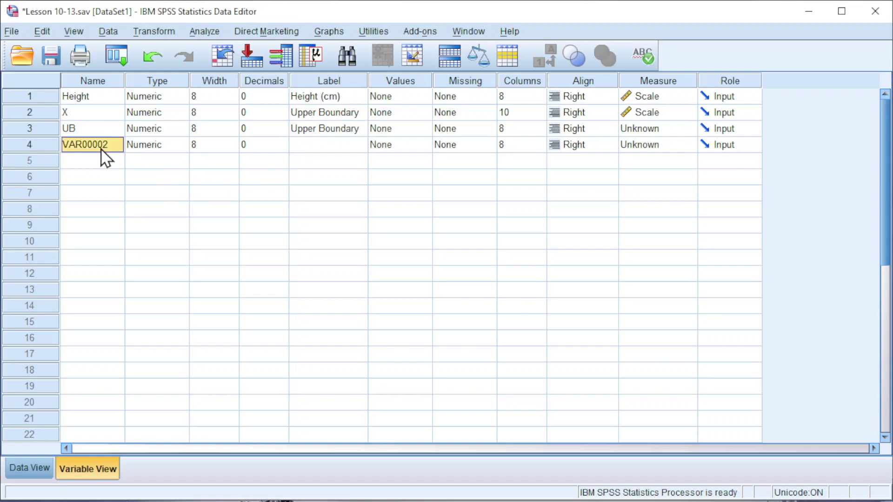
{"action": "type", "text": "CF"}
{"action": "left_click", "coordinate": [323, 145]}
{"action": "type", "text": "Cumulative"}
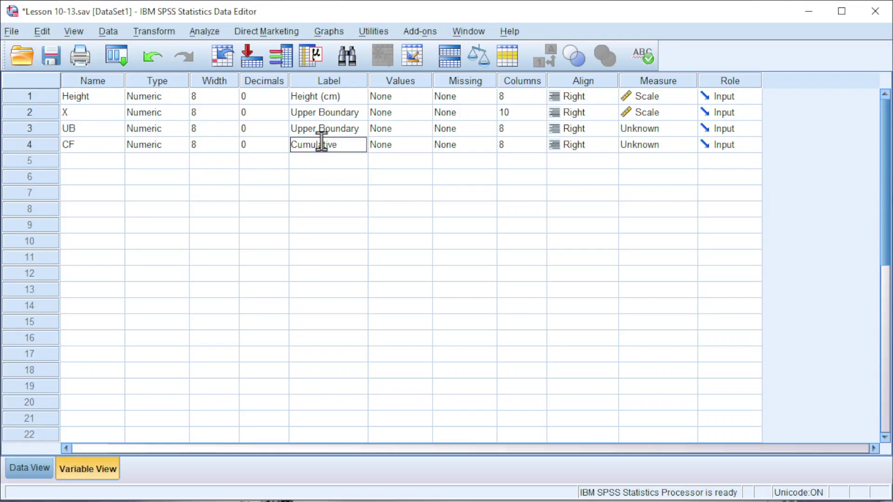
{"action": "type", "text": " Frequency"}
{"action": "left_click", "coordinate": [39, 470]}
Step: Enter UB 160 with CF 313 in row 3
{"action": "left_click", "coordinate": [231, 149]}
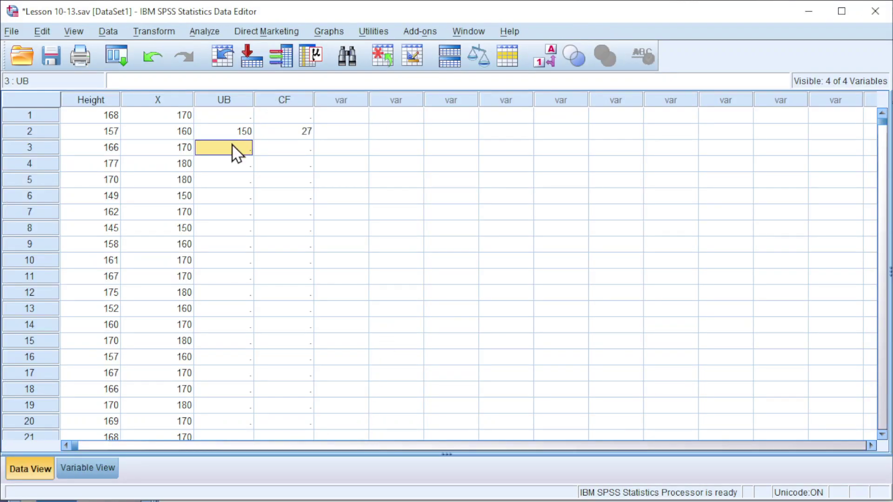
{"action": "type", "text": "160"}
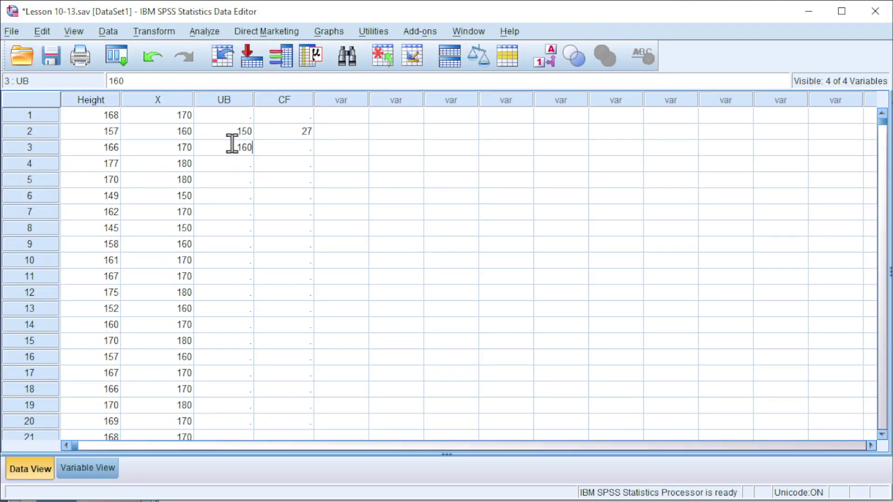
{"action": "key", "text": "Tab"}
{"action": "type", "text": "313"}
{"action": "left_click", "coordinate": [241, 116]}
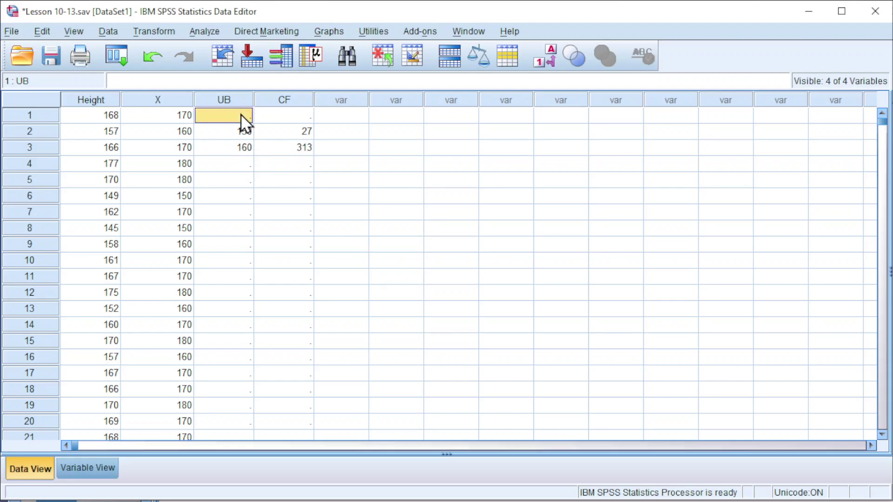
Step: Enter UB 140 with CF 0.000001 in row 1, then check the 170 and 190 rows
{"action": "type", "text": "140"}
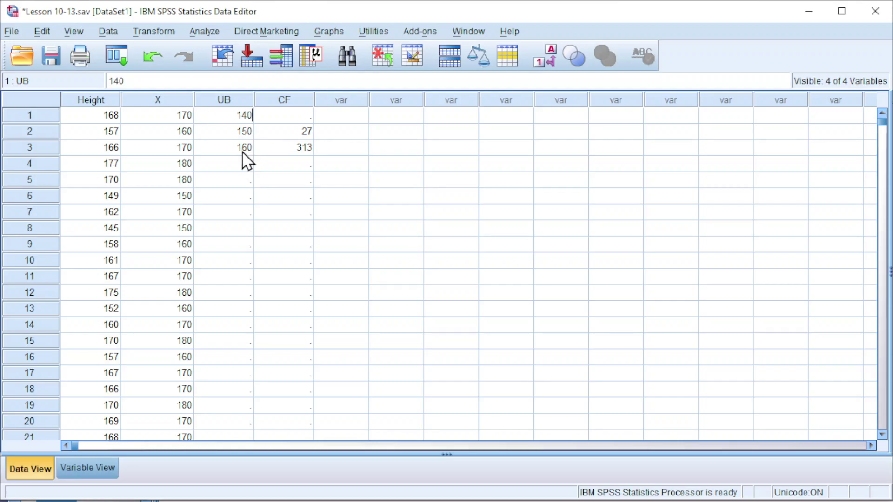
{"action": "key", "text": "Tab"}
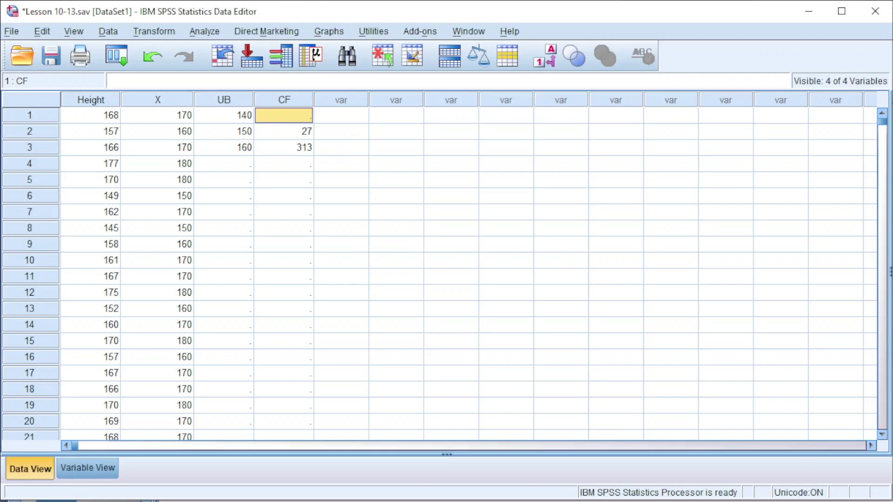
{"action": "type", "text": "0.00"}
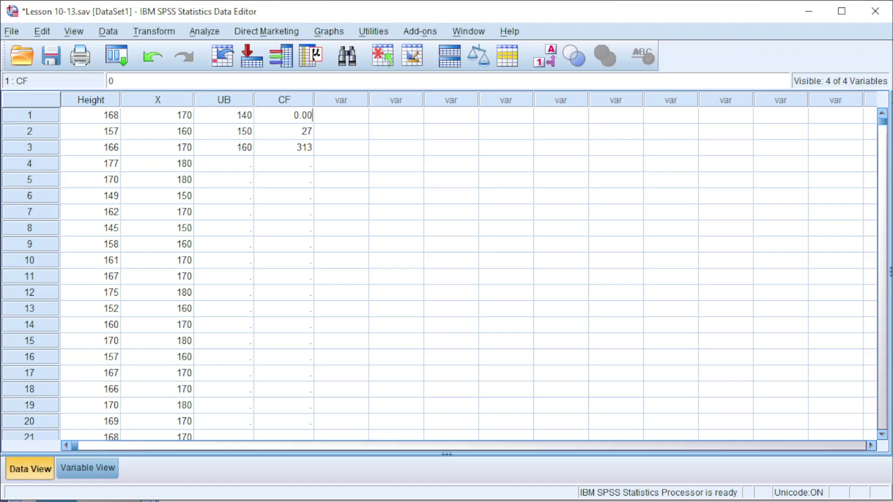
{"action": "type", "text": "0001"}
{"action": "key", "text": "Return"}
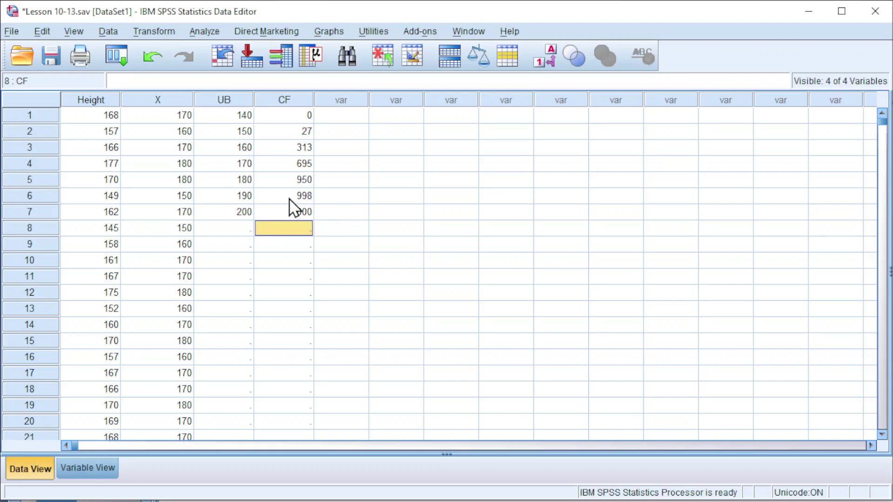
{"action": "left_click", "coordinate": [296, 195]}
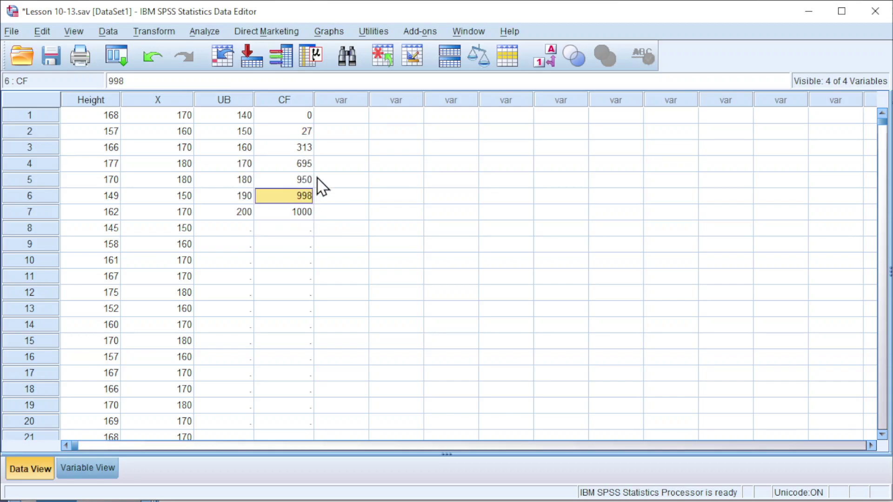
{"action": "left_click", "coordinate": [269, 170]}
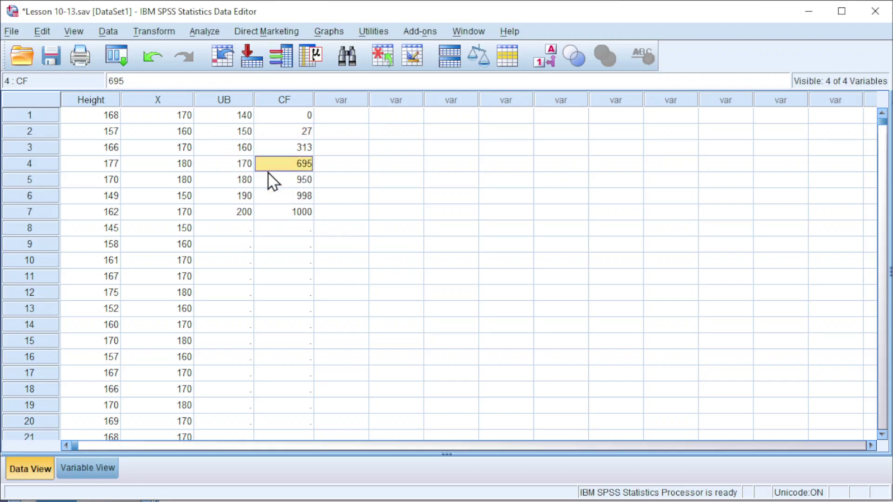
Step: Weight cases by the Cumulative Frequency [CF] variable through Data > Weight Cases
{"action": "left_click", "coordinate": [105, 35]}
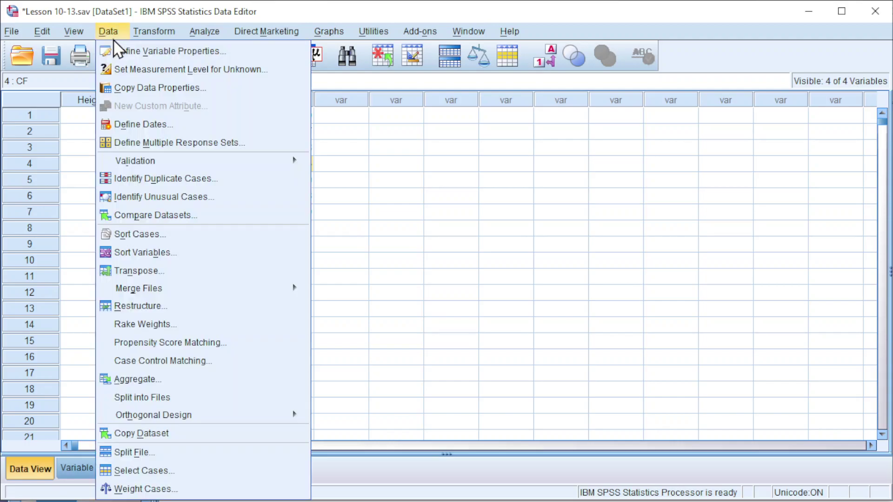
{"action": "left_click", "coordinate": [131, 489]}
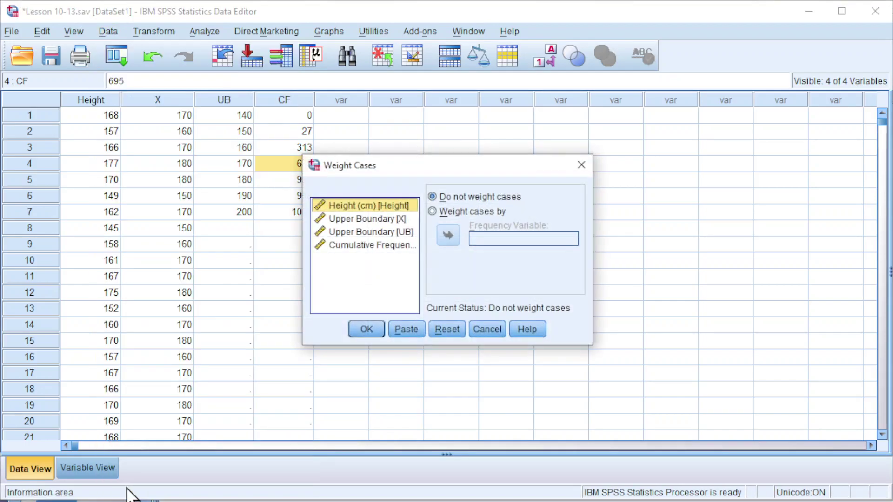
{"action": "left_click", "coordinate": [469, 213]}
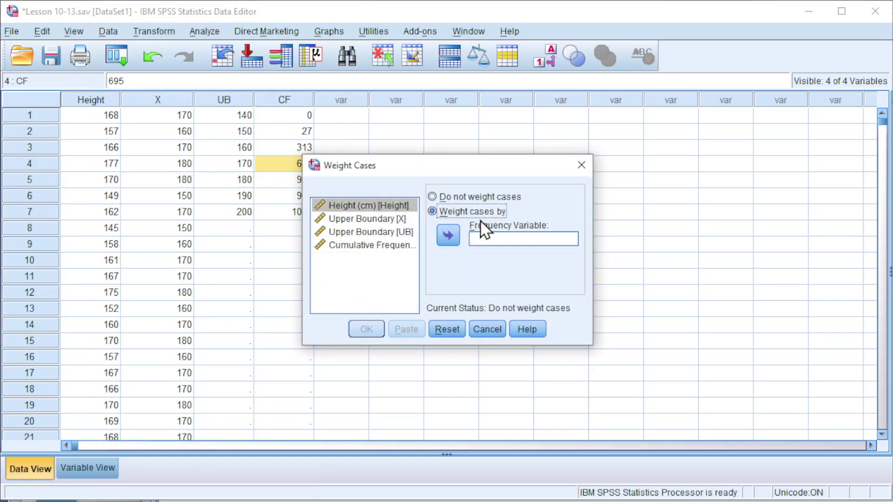
{"action": "left_click", "coordinate": [347, 246]}
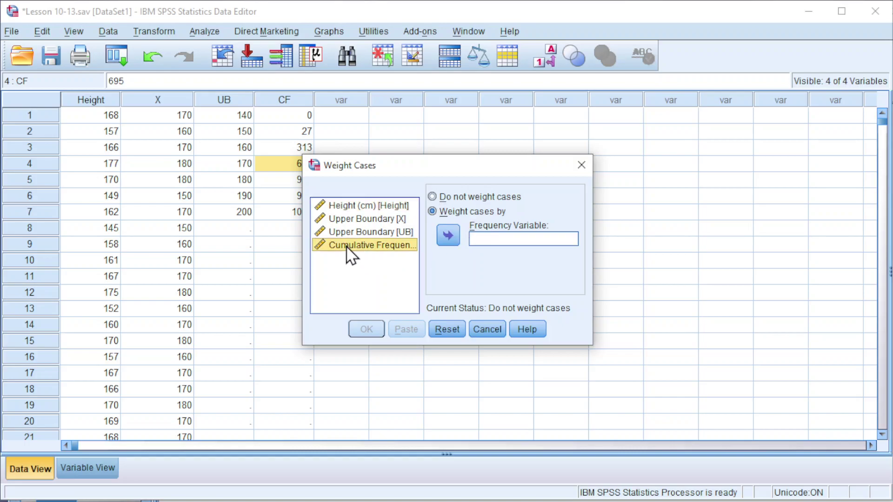
{"action": "left_click", "coordinate": [444, 235]}
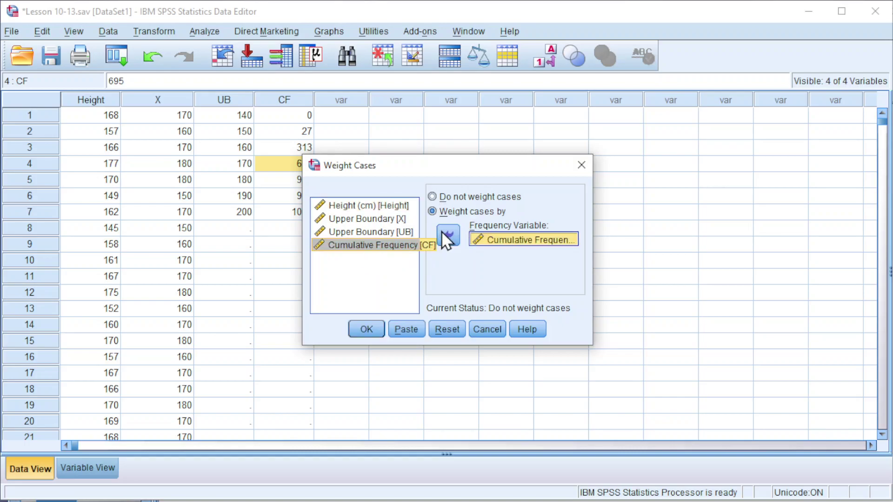
{"action": "left_click", "coordinate": [359, 330]}
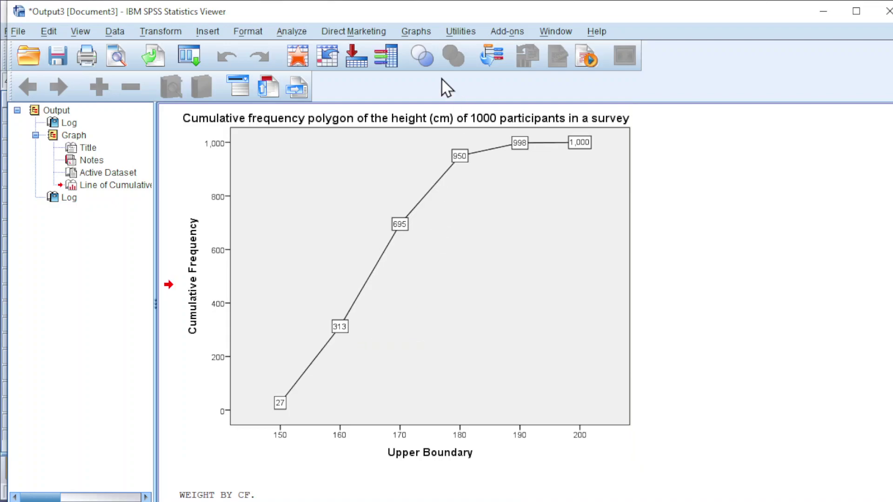
Step: Set up a reset simple line chart of N of cases with Upper Boundary [UB] as category axis
{"action": "left_click", "coordinate": [417, 33]}
{"action": "mouse_move", "coordinate": [433, 130]}
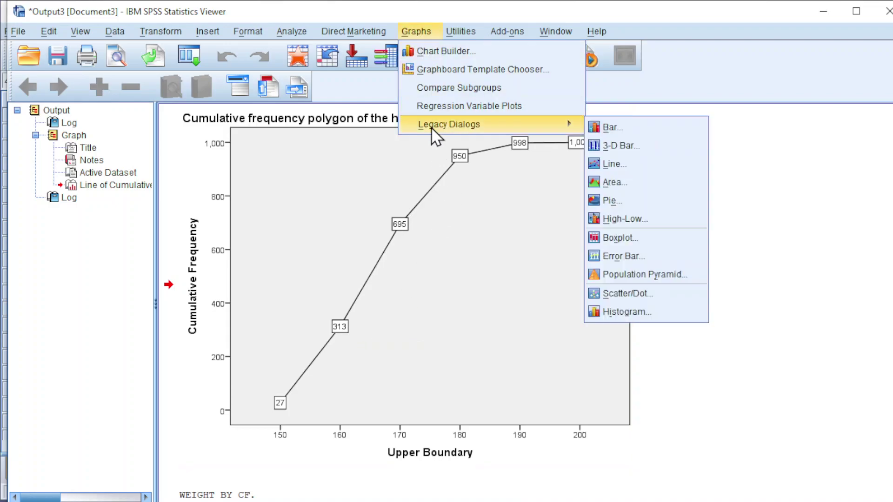
{"action": "left_click", "coordinate": [604, 165]}
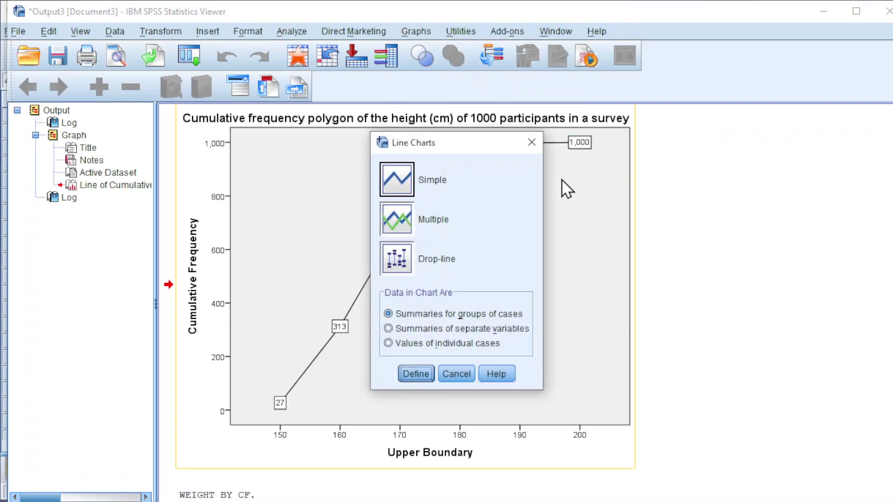
{"action": "left_click", "coordinate": [418, 378]}
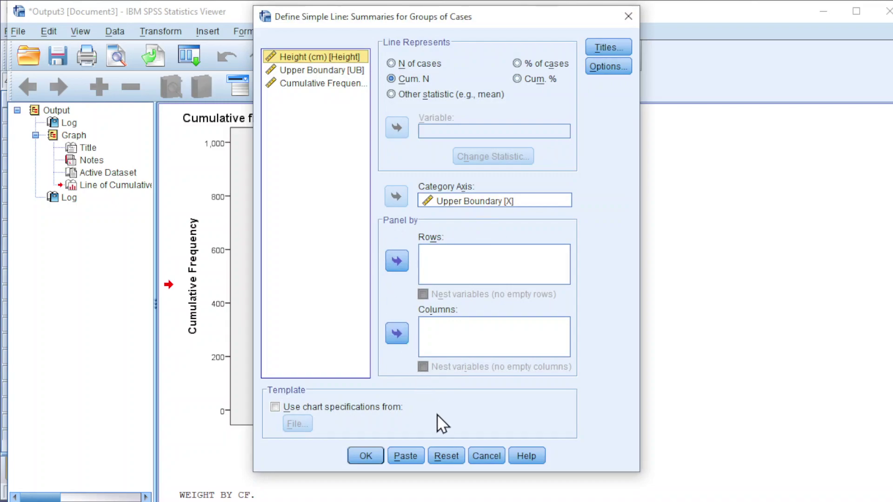
{"action": "left_click", "coordinate": [447, 457]}
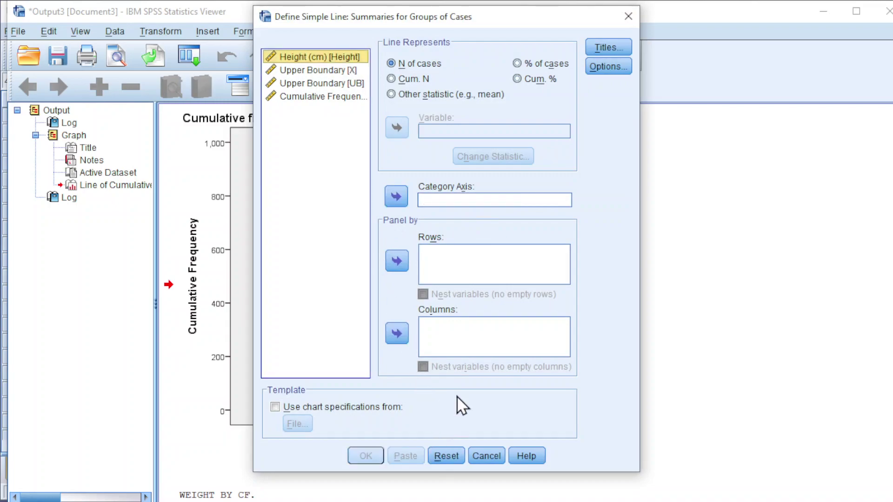
{"action": "left_click", "coordinate": [295, 85]}
{"action": "left_click", "coordinate": [299, 99]}
{"action": "left_click", "coordinate": [302, 85]}
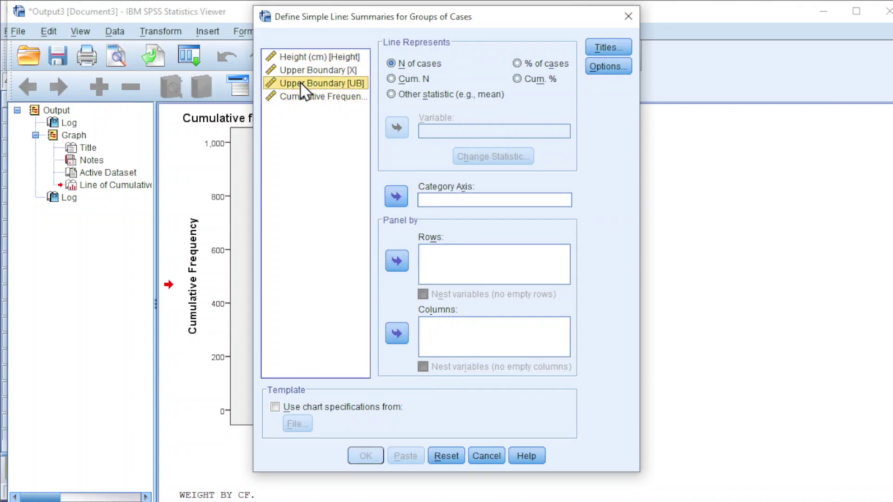
{"action": "left_click", "coordinate": [396, 197]}
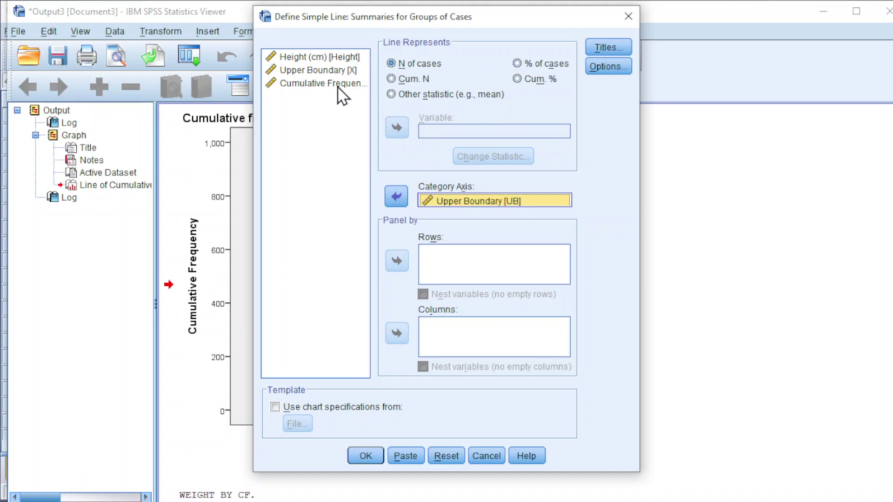
Step: Paste the cumulative frequency polygon title for 1000 surveyed heights and generate the chart
{"action": "left_click", "coordinate": [605, 47]}
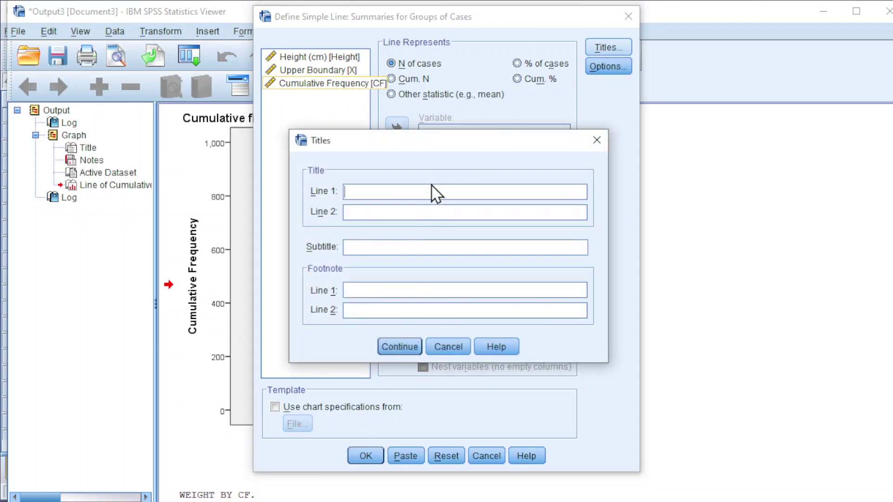
{"action": "left_click", "coordinate": [433, 192]}
{"action": "key", "text": "ctrl+v"}
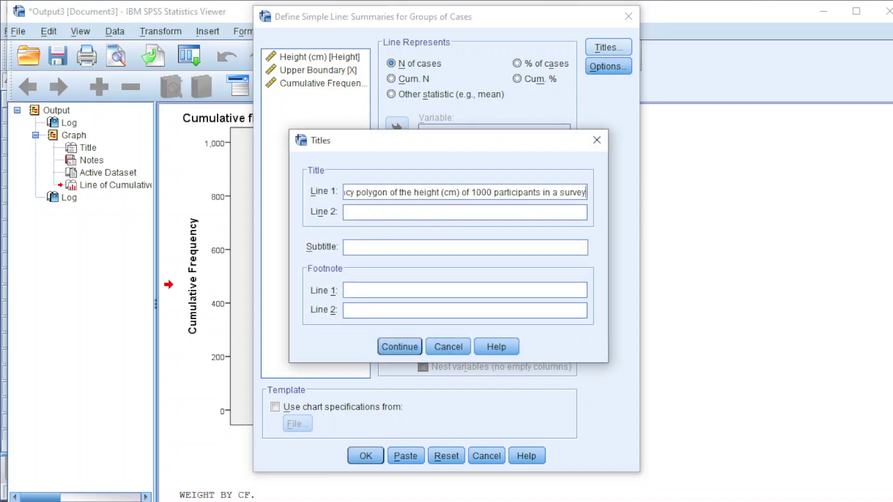
{"action": "left_click", "coordinate": [395, 349]}
{"action": "left_click", "coordinate": [365, 456]}
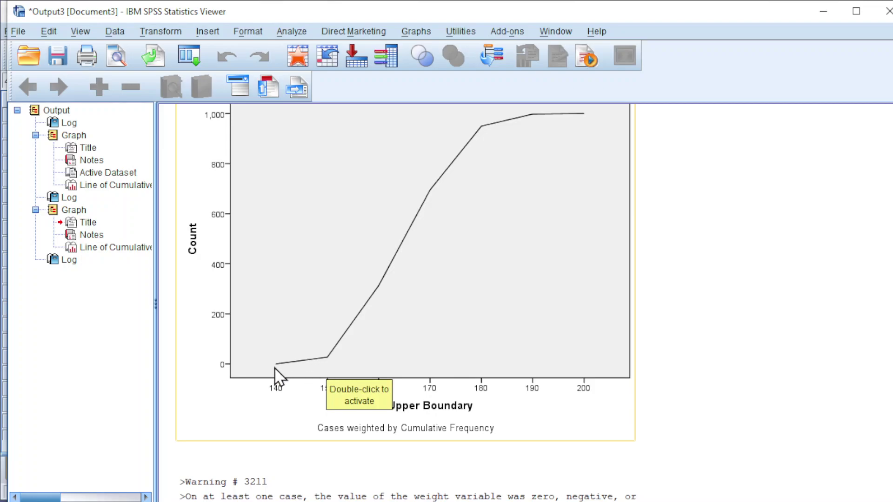
{"action": "scroll", "coordinate": [220, 320], "scroll_direction": "up", "scroll_amount": 1}
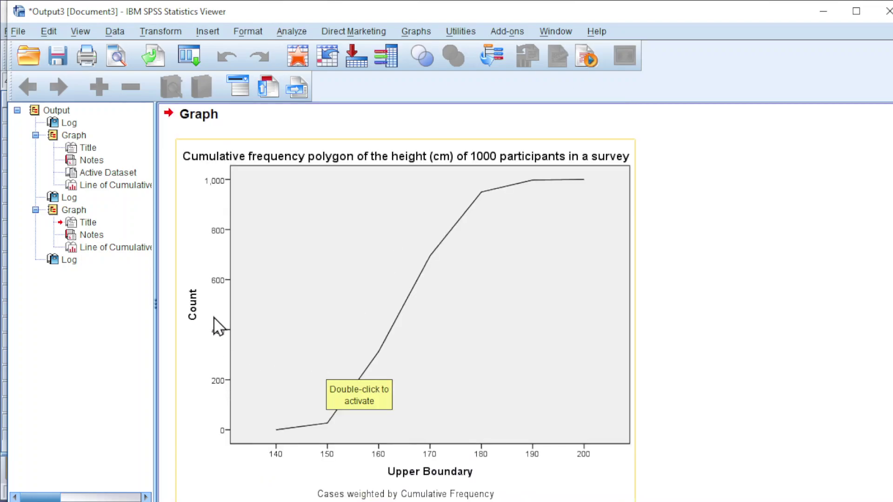
Step: In the Chart Editor, change the Count axis lower margin from 5 to 0% and apply
{"action": "left_click", "coordinate": [220, 327]}
{"action": "double_click", "coordinate": [220, 327]}
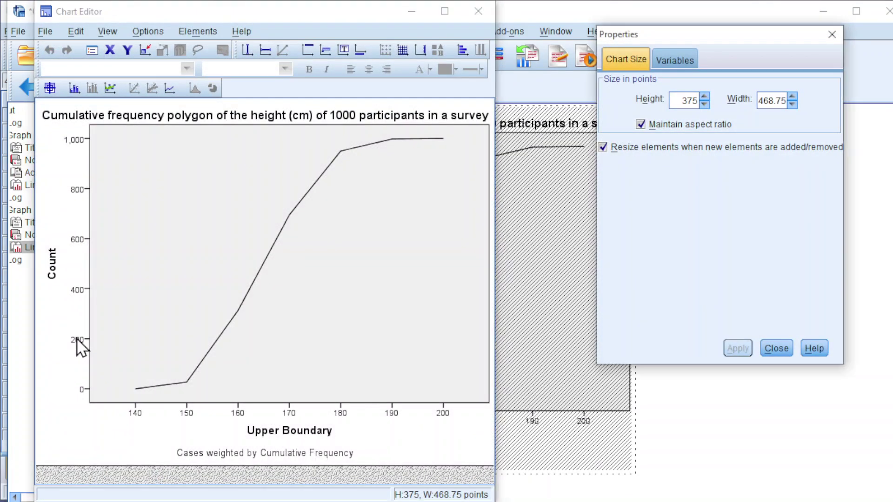
{"action": "left_click", "coordinate": [77, 339]}
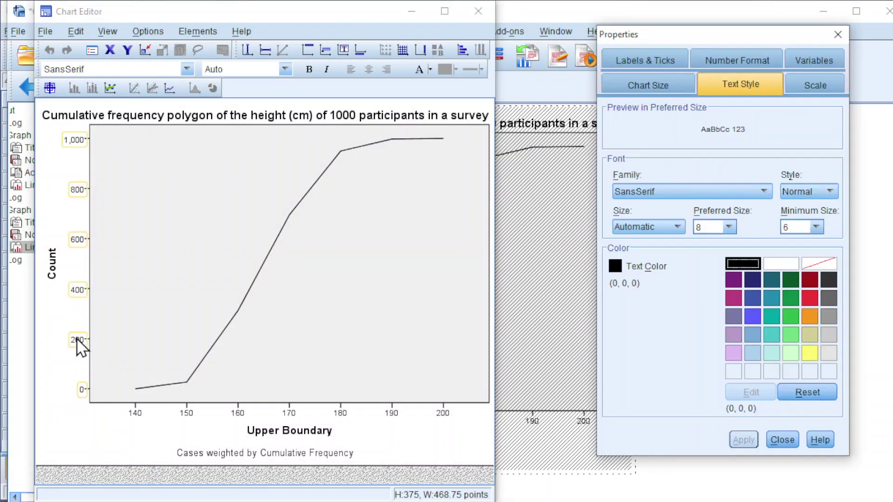
{"action": "left_click", "coordinate": [808, 88]}
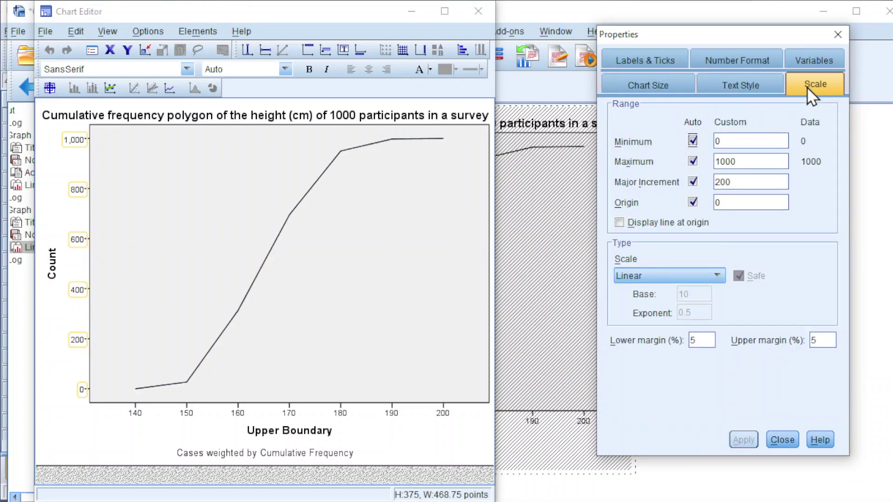
{"action": "double_click", "coordinate": [696, 343]}
{"action": "type", "text": "0"}
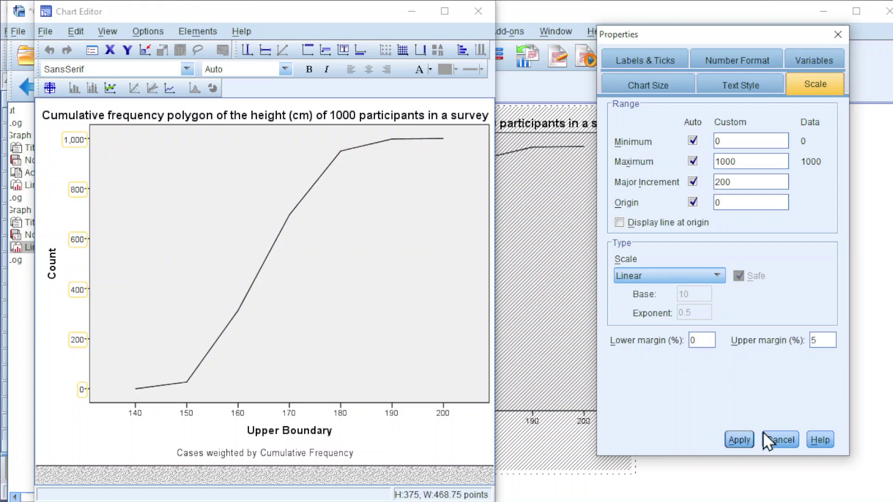
{"action": "left_click", "coordinate": [742, 439]}
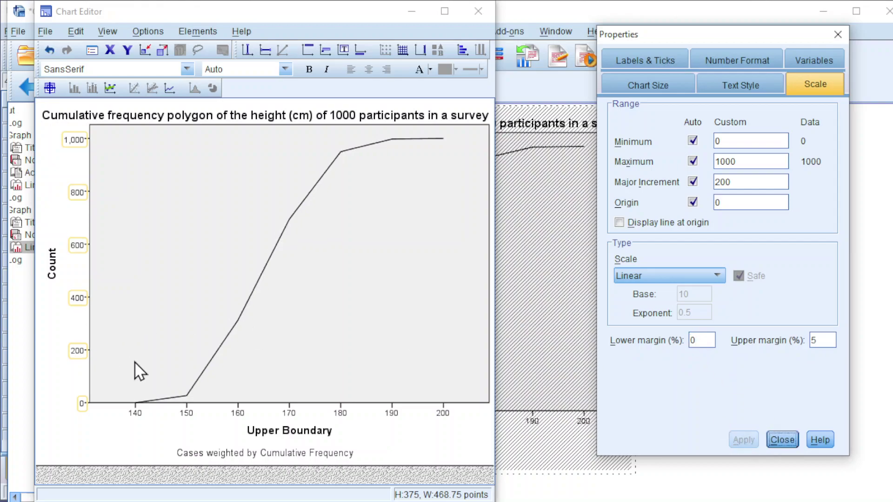